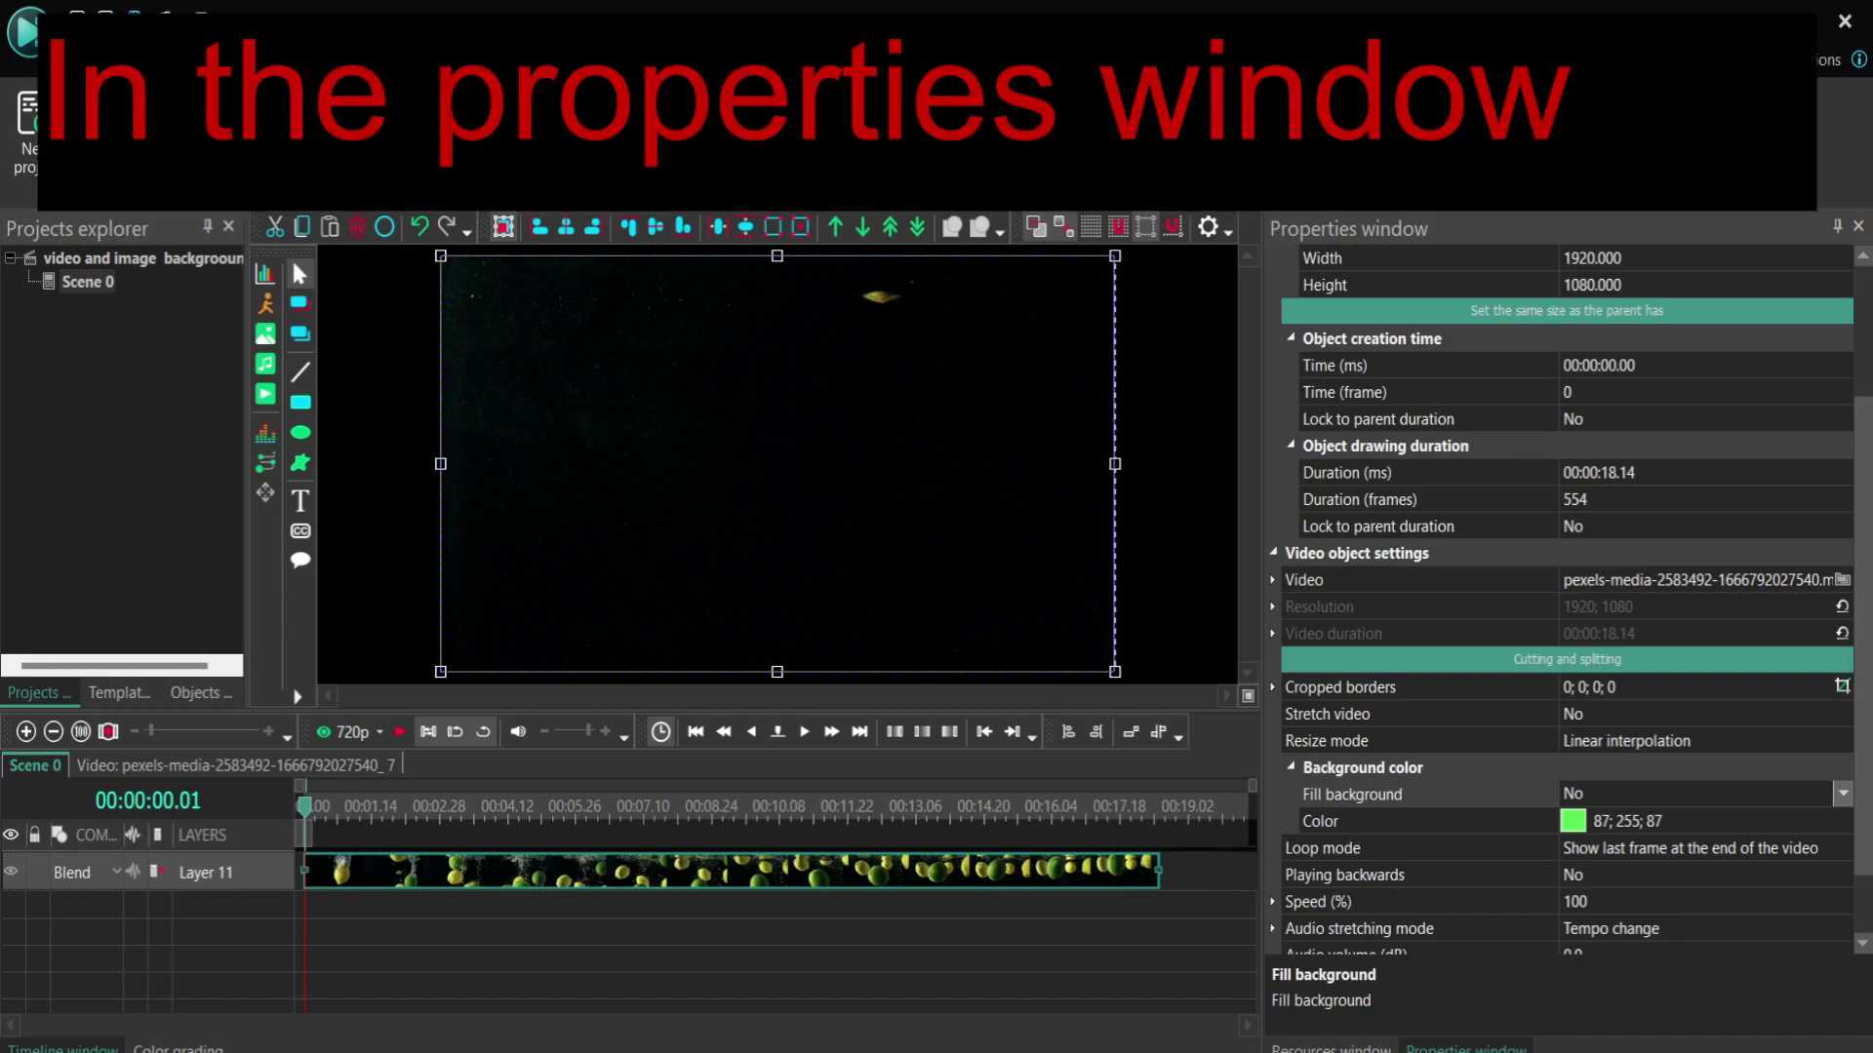
Turn on the background fill for the lemon video object
{"action": "left_click", "coordinate": [1842, 793]}
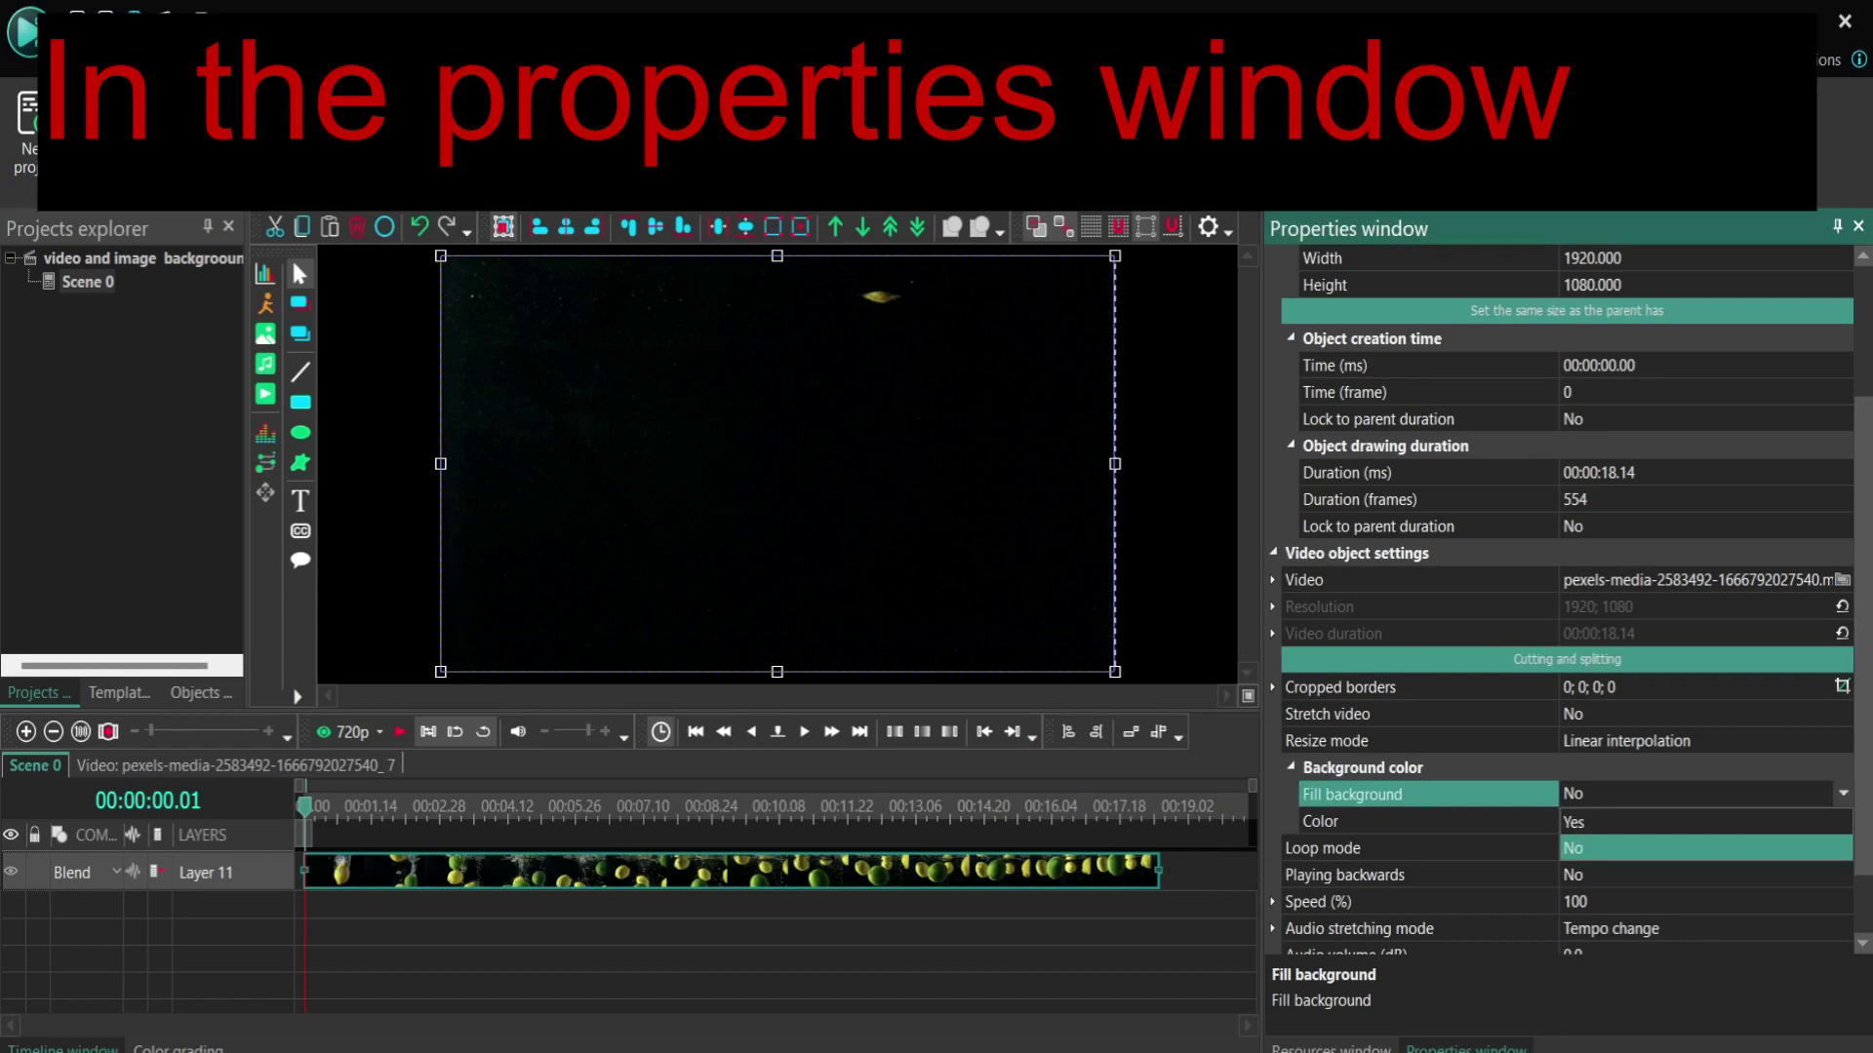
{"action": "left_click", "coordinate": [1573, 821]}
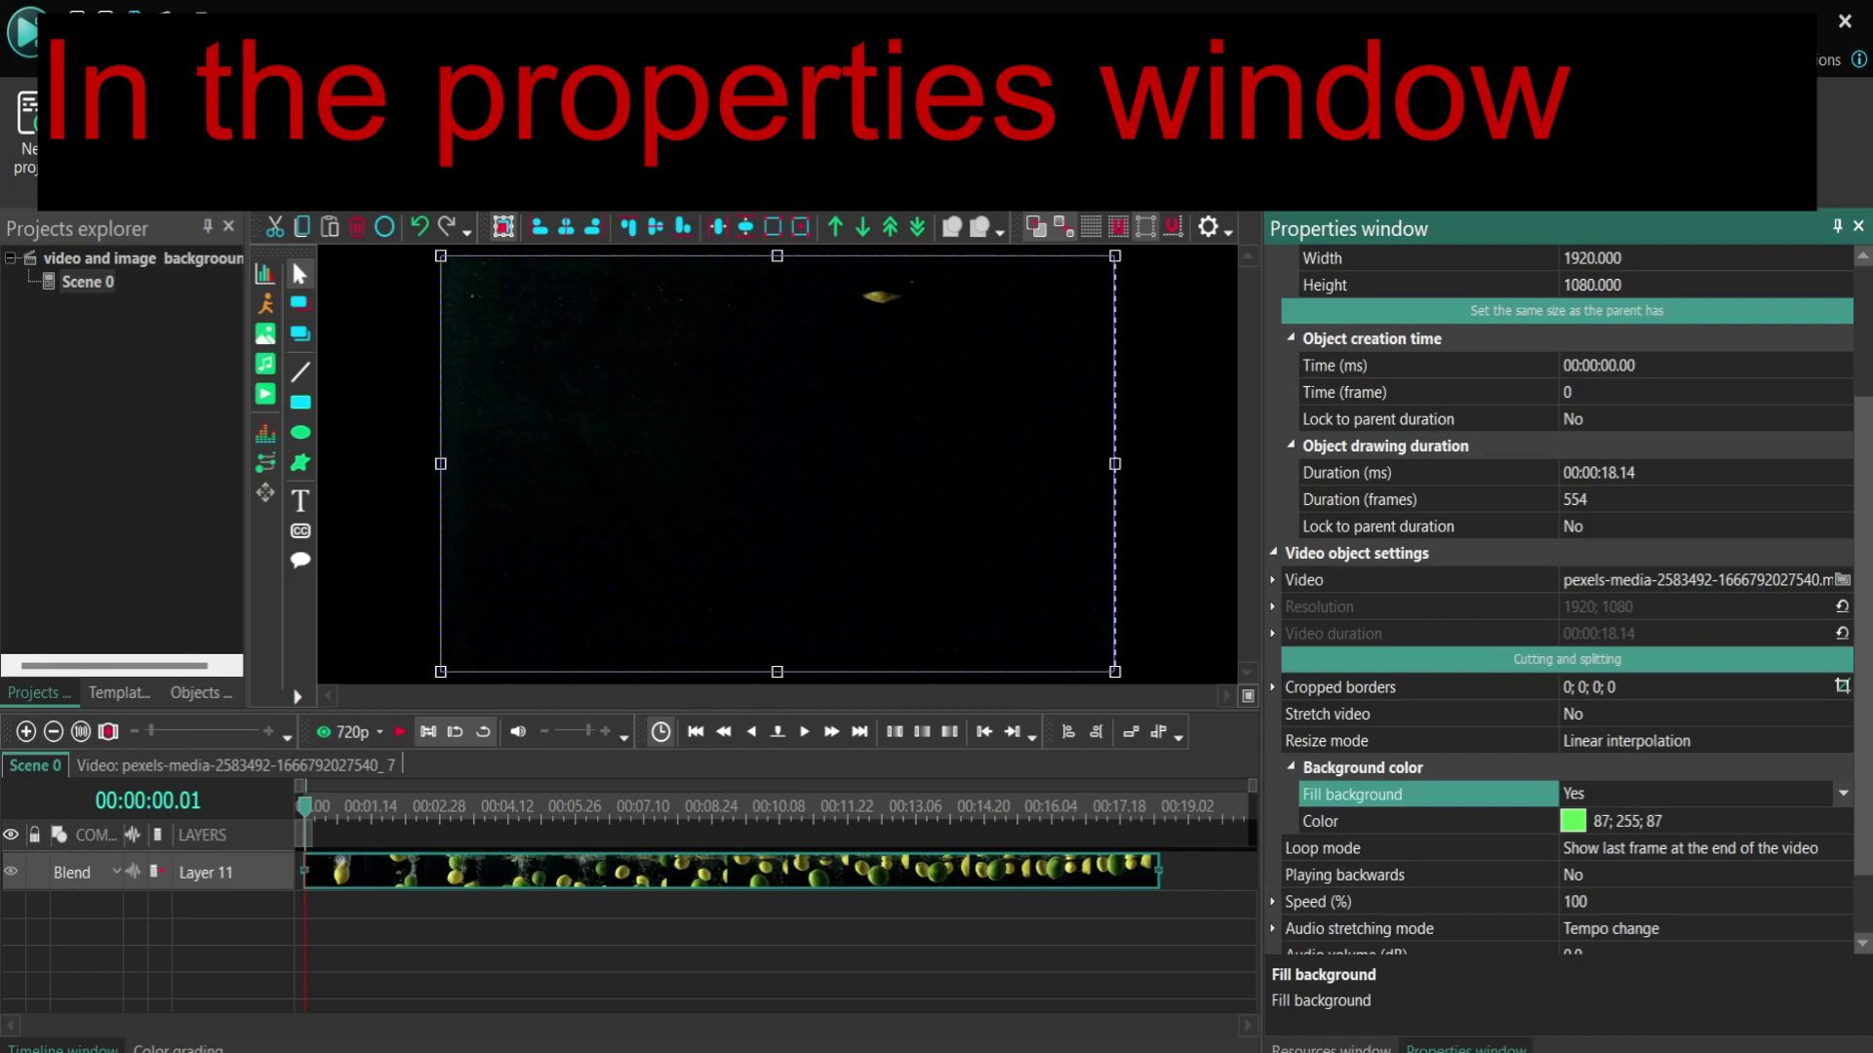
{"action": "left_click", "coordinate": [1424, 821]}
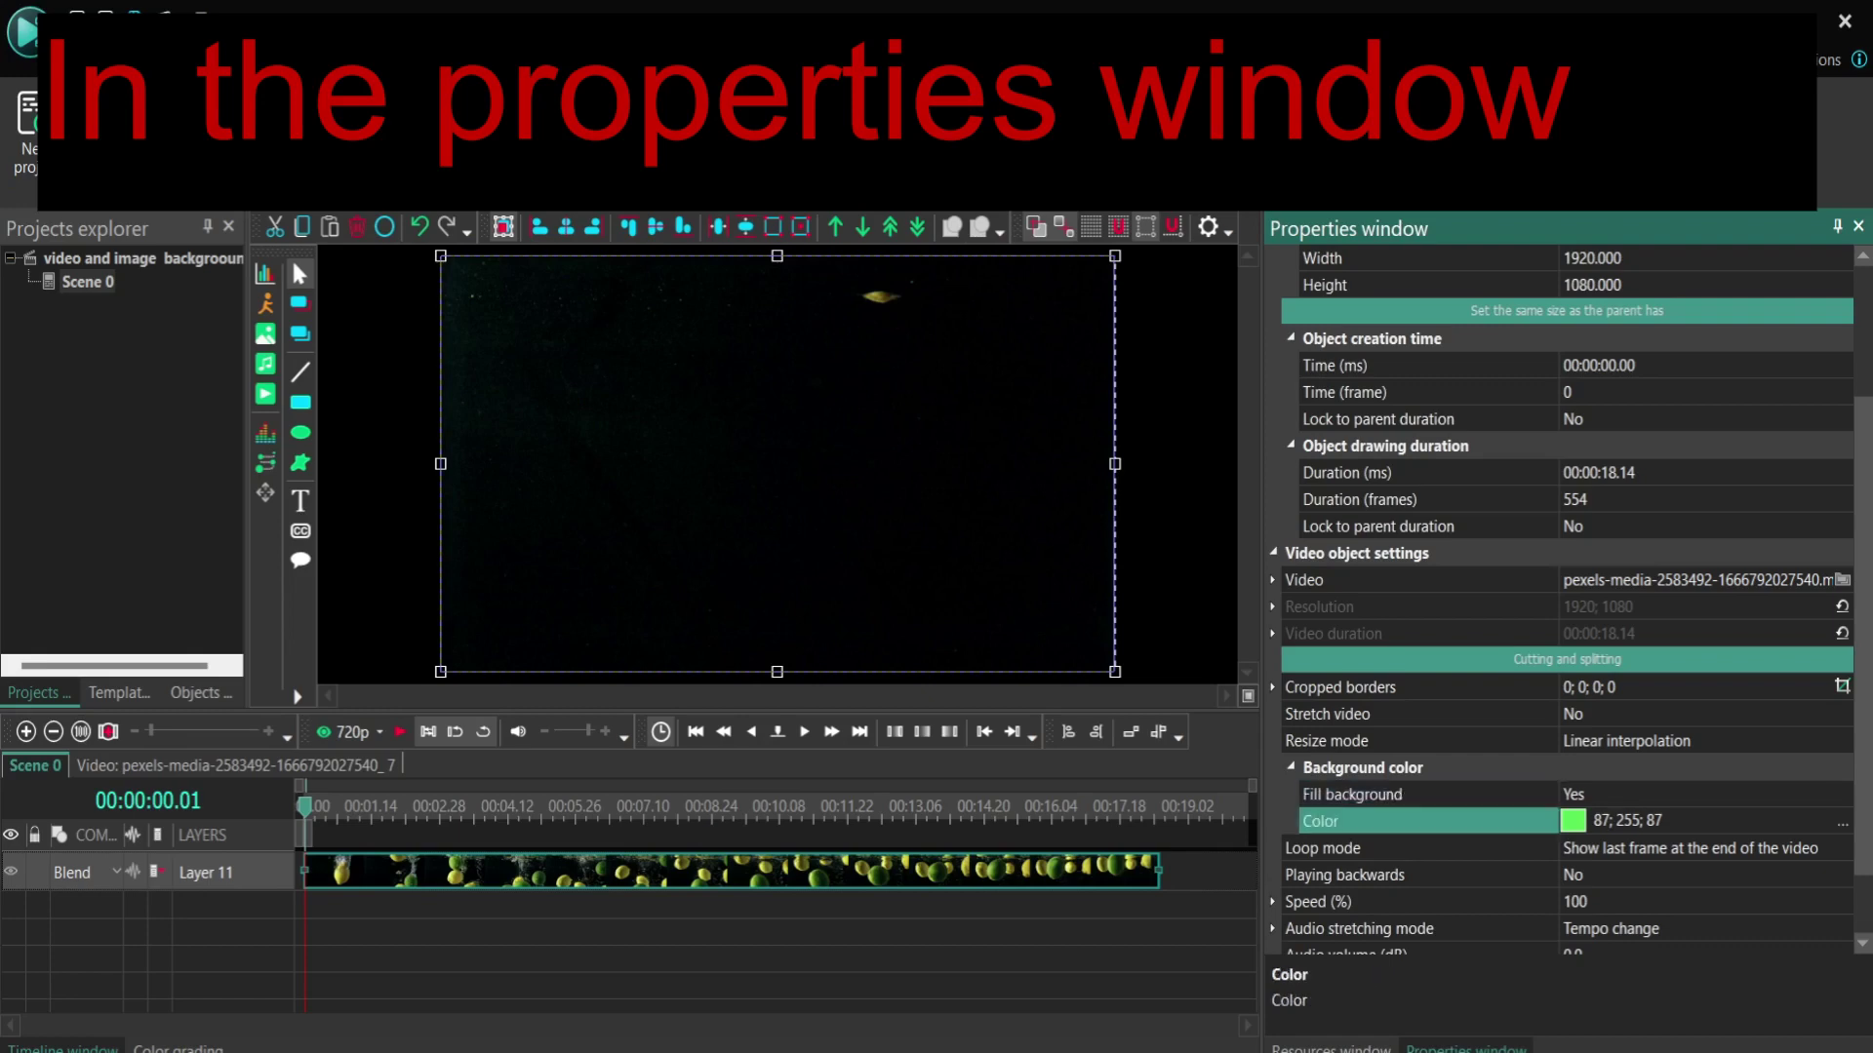
Shrink the lemon video's frame to about 1242 × 483 and place it near the middle of the scene
{"action": "left_click_drag", "start_coordinate": [441, 464], "coordinate": [679, 465]}
{"action": "left_click_drag", "start_coordinate": [896, 464], "coordinate": [790, 462]}
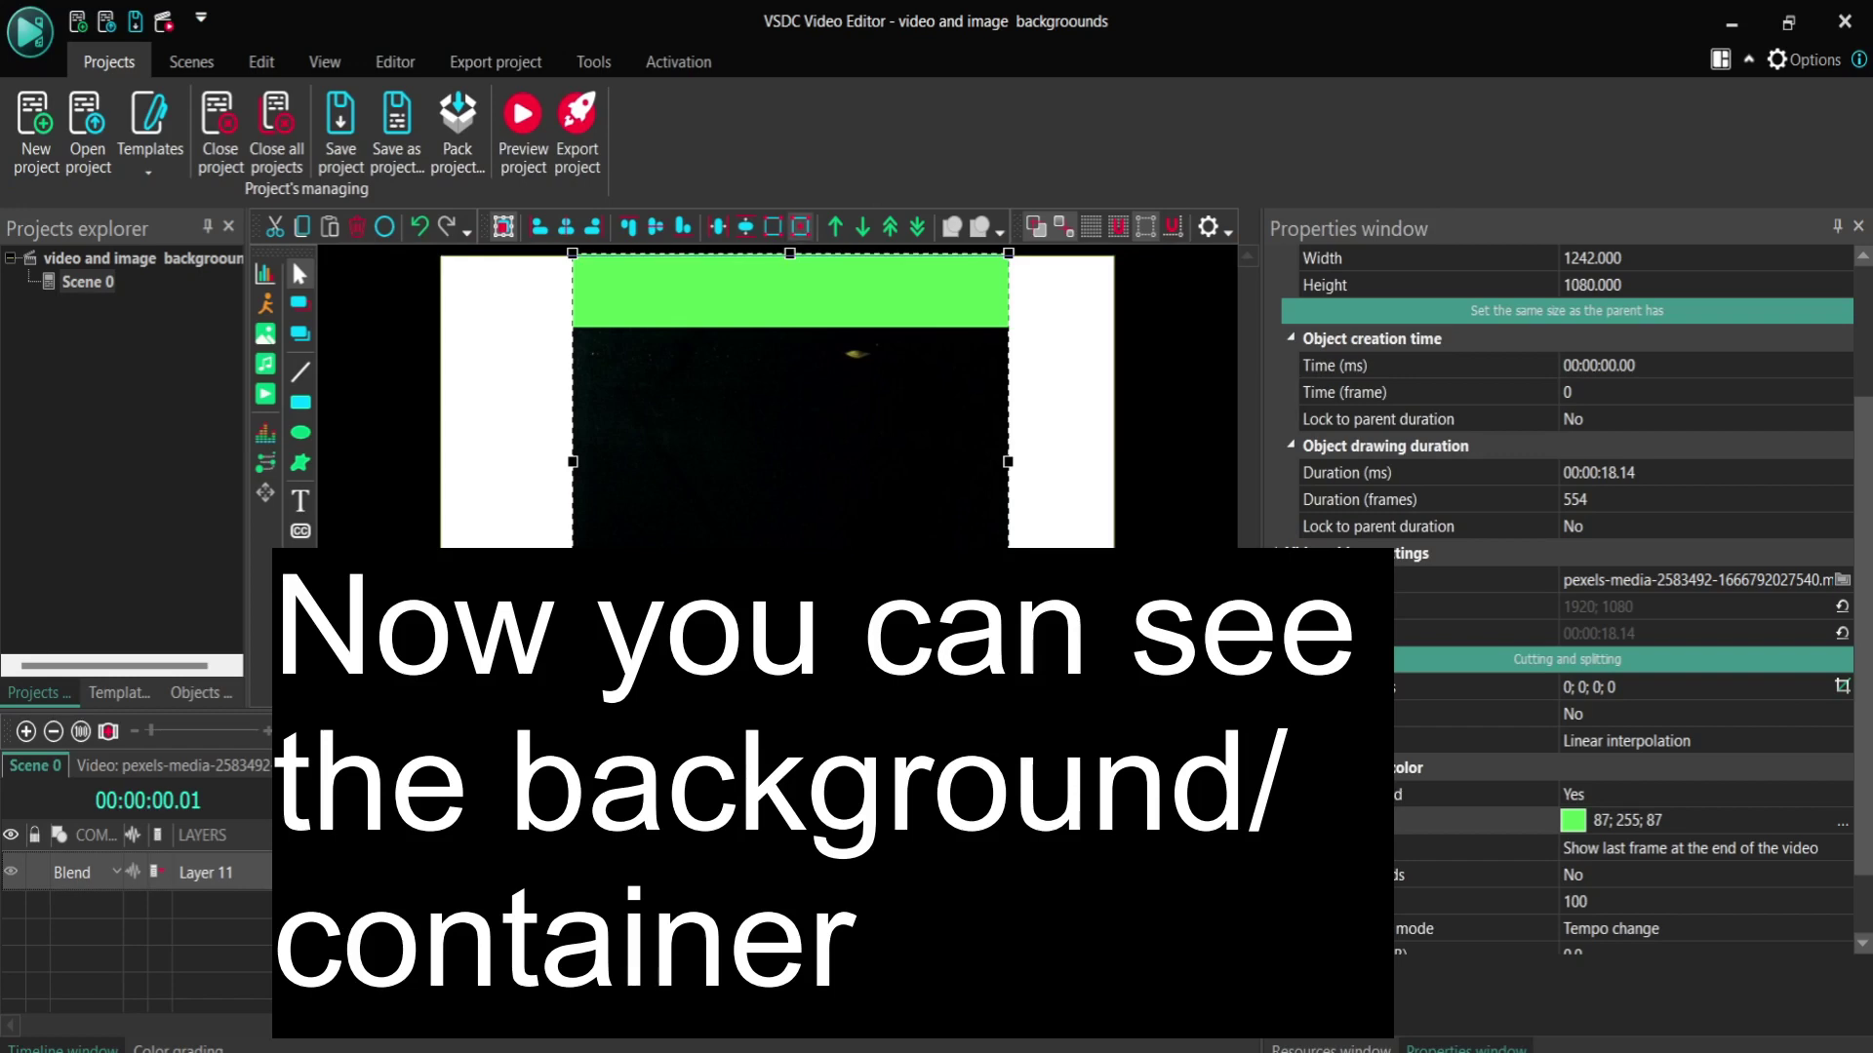
{"action": "left_click_drag", "start_coordinate": [790, 253], "coordinate": [790, 484]}
{"action": "left_click_drag", "start_coordinate": [790, 576], "coordinate": [768, 469]}
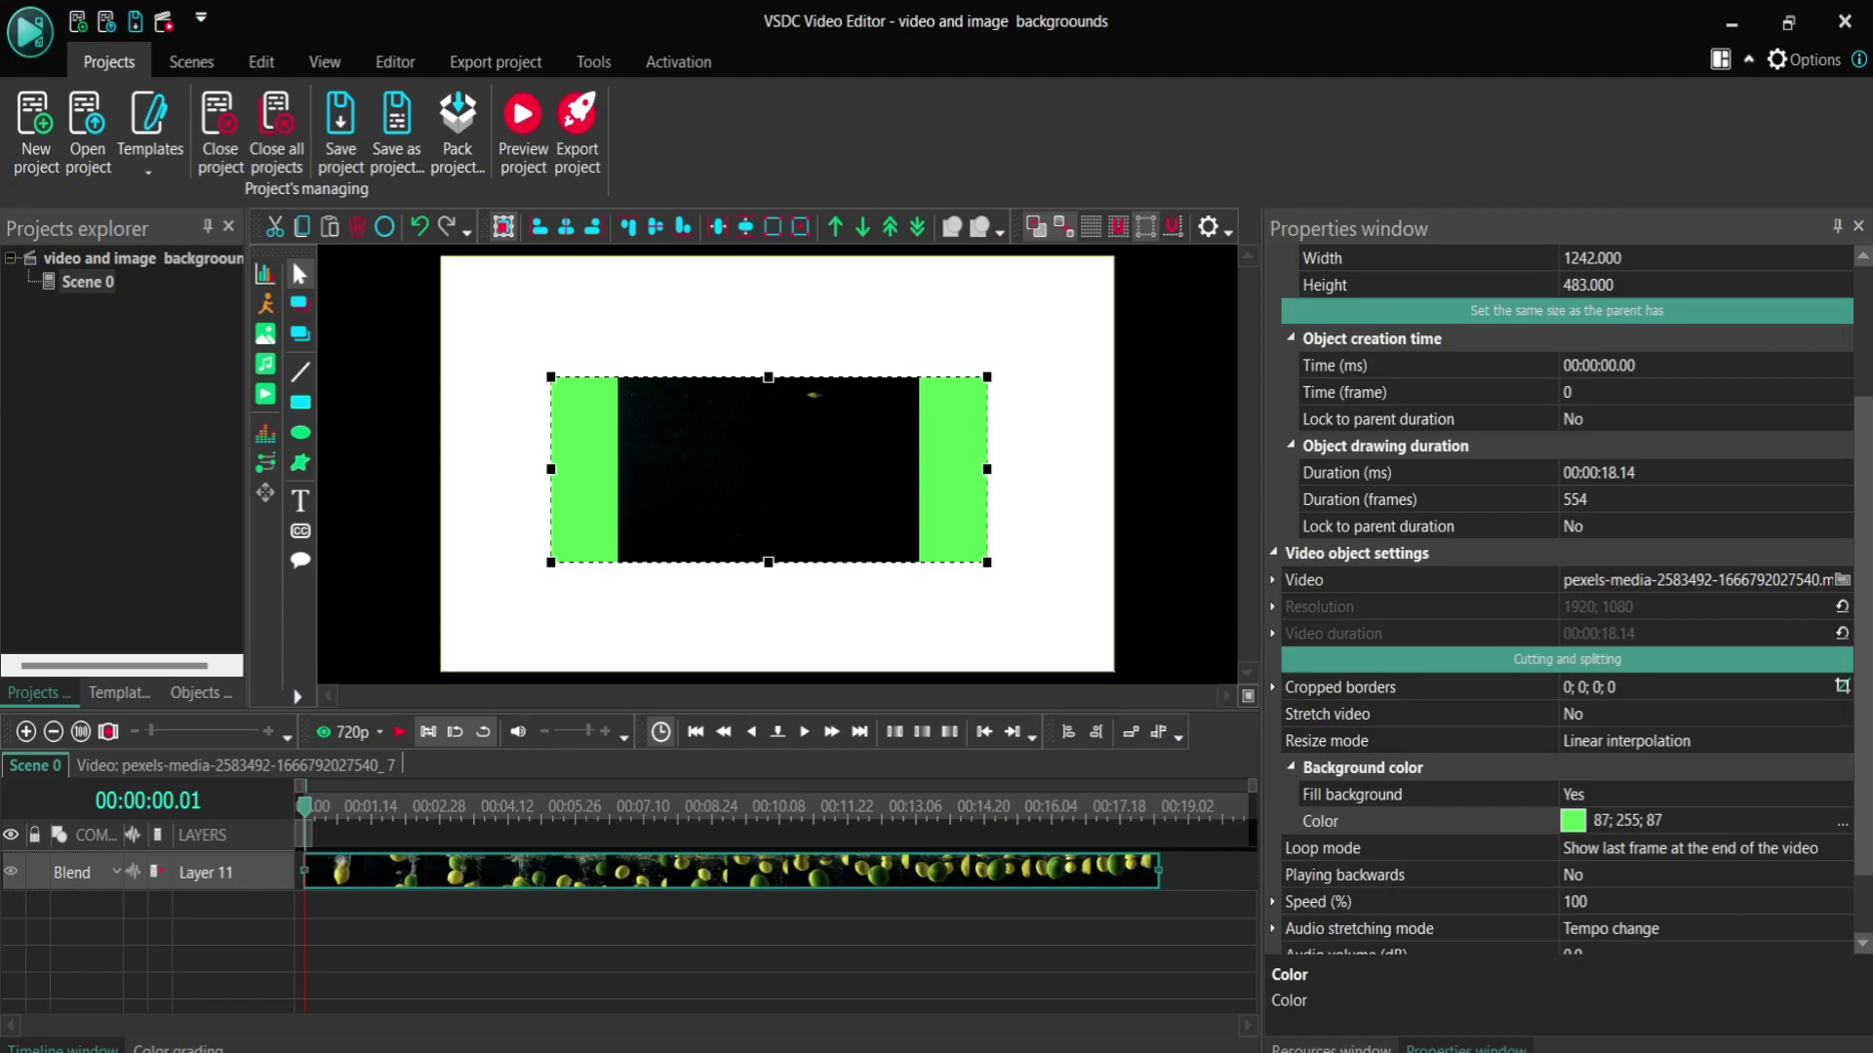
Widen the video's frame to about 1472, then narrow it to about 456 so the green fill shifts above and below the footage
{"action": "left_click_drag", "start_coordinate": [551, 469], "coordinate": [505, 469]}
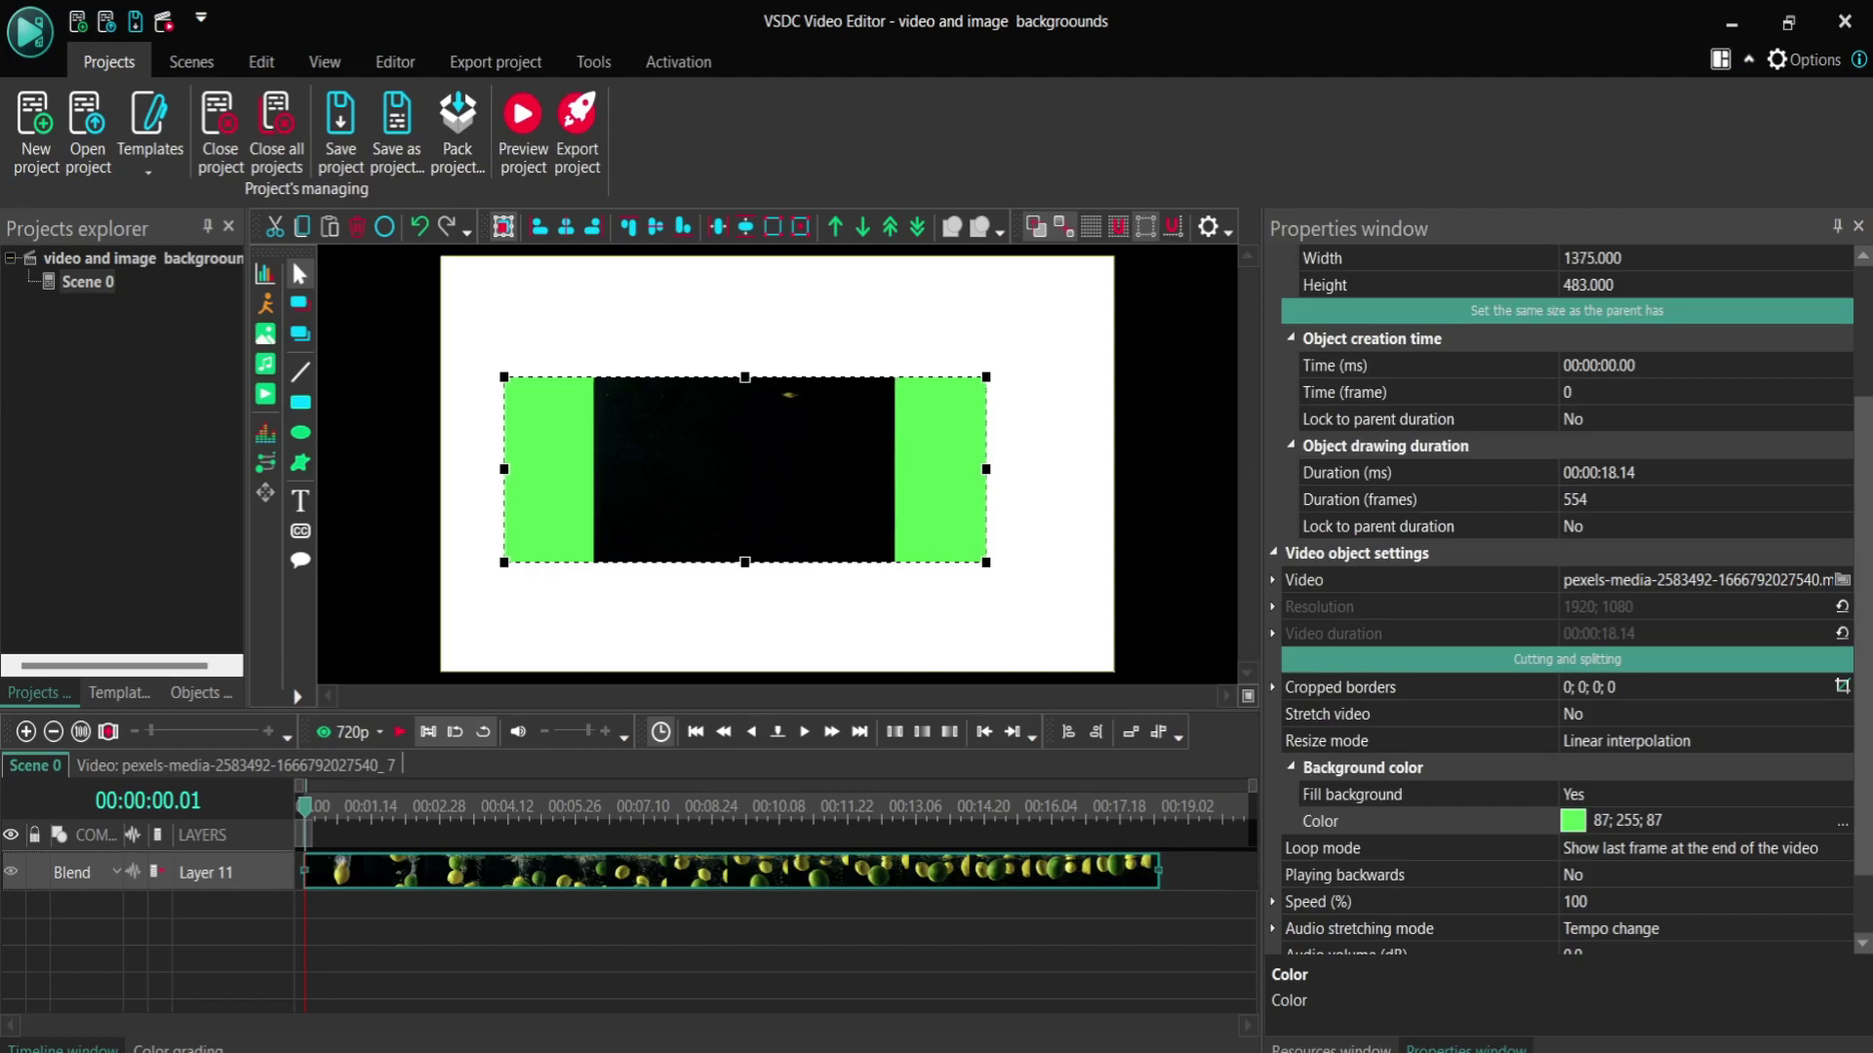
{"action": "left_click_drag", "start_coordinate": [987, 469], "coordinate": [1021, 469]}
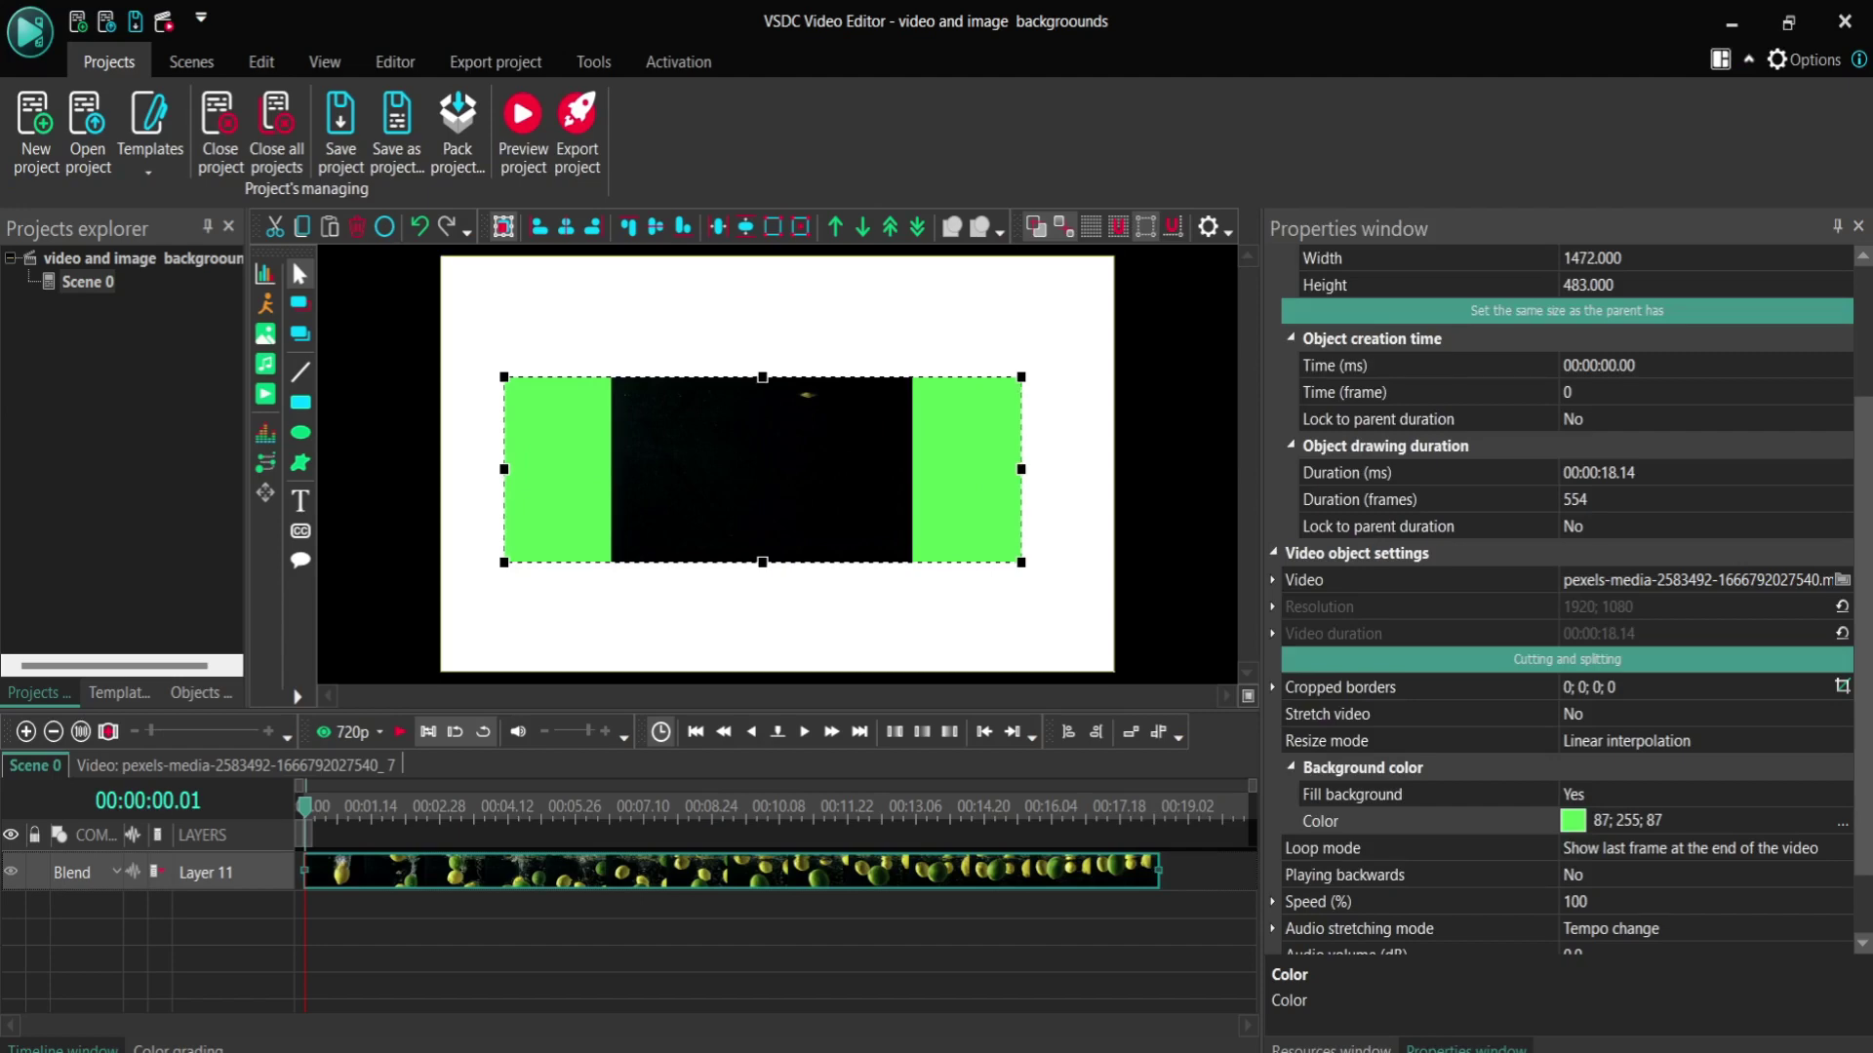
{"action": "left_click_drag", "start_coordinate": [505, 469], "coordinate": [754, 451]}
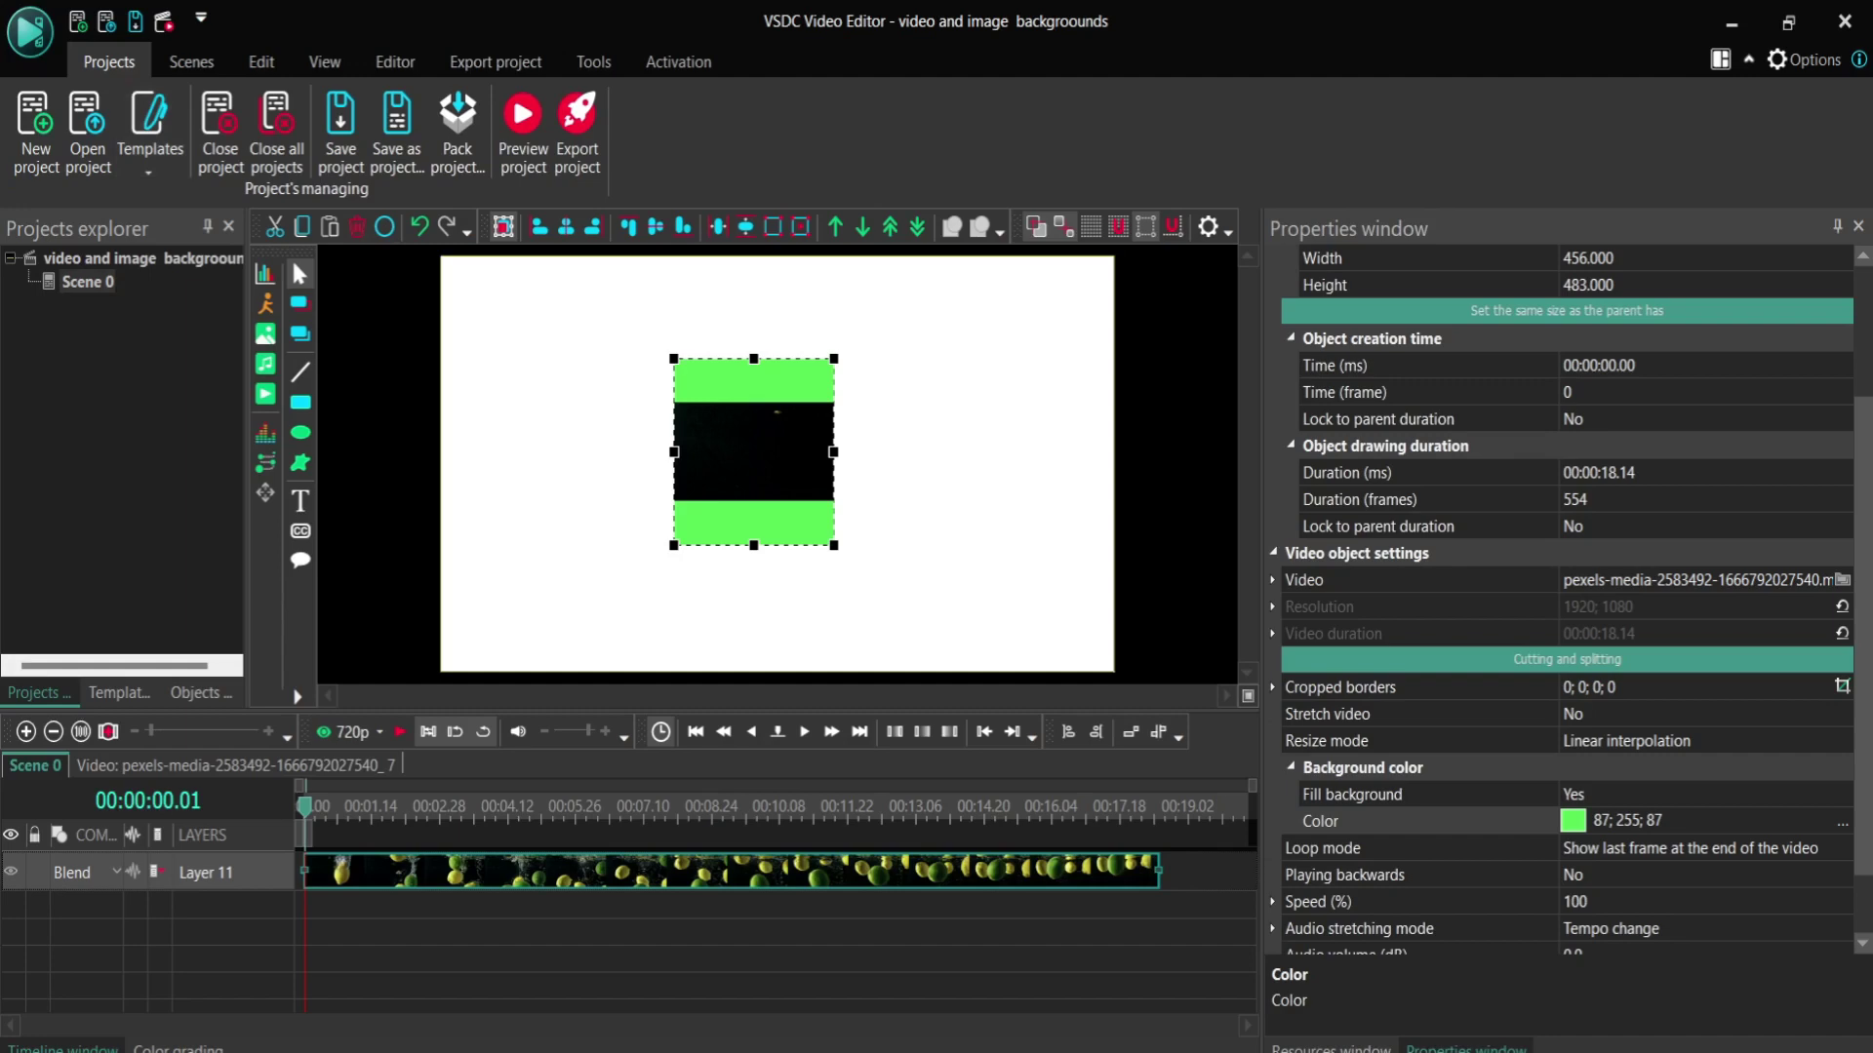
Add the image "the park" from the VSDC BACKGROUNDS Pt 2 folder on a layer below the video, and hide the video's layer
{"action": "mouse_move", "coordinate": [920, 1052]}
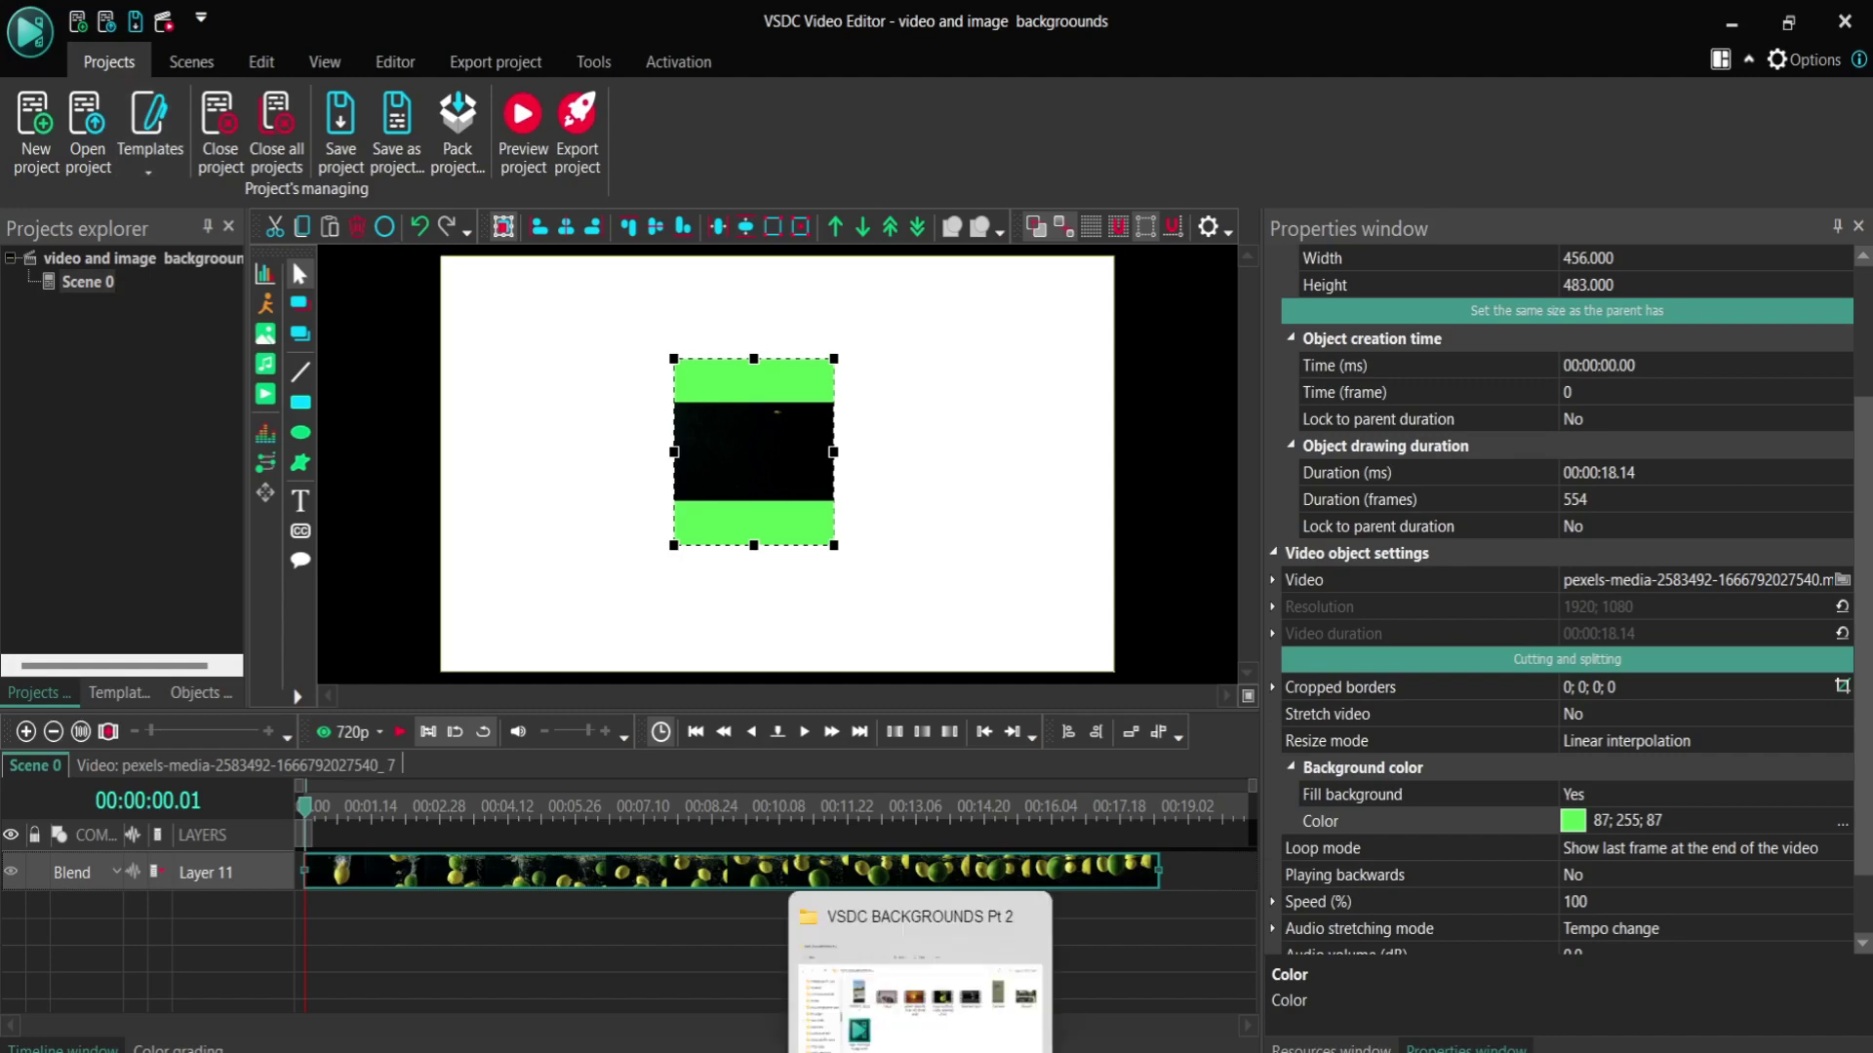
{"action": "left_click", "coordinate": [919, 995]}
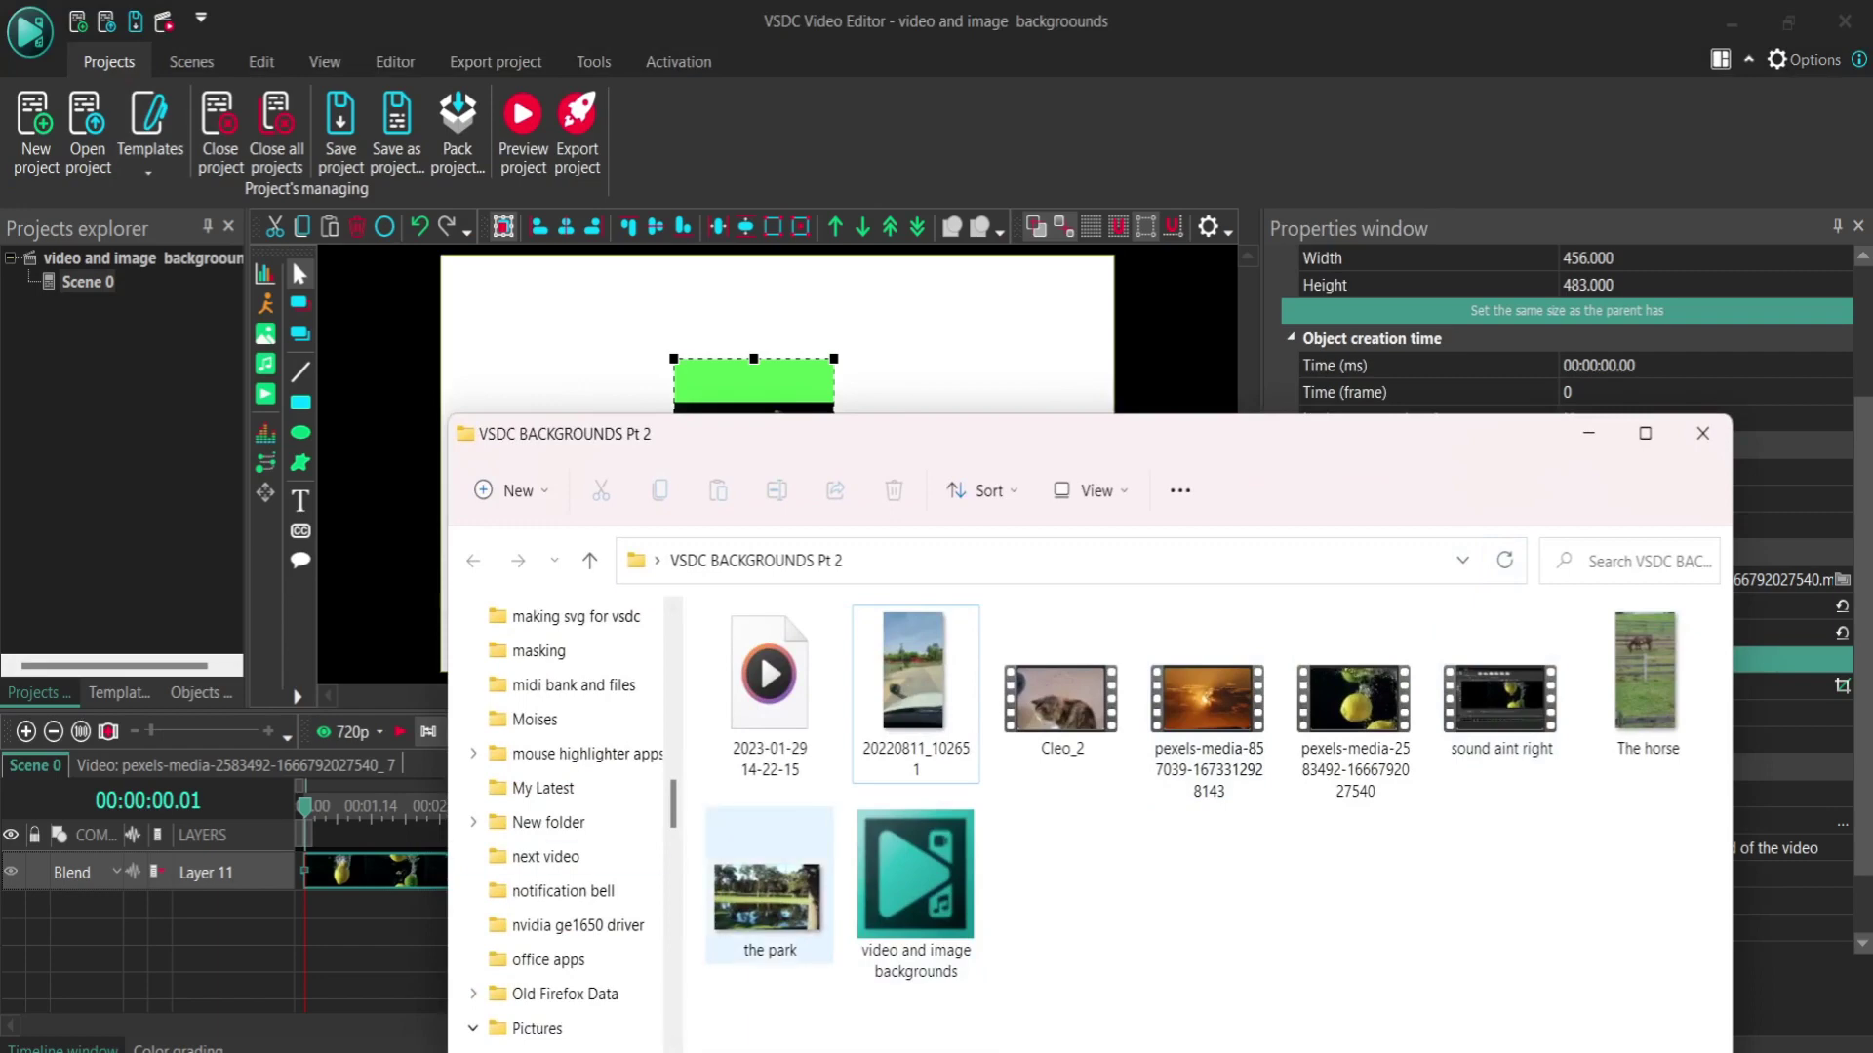
{"action": "left_click_drag", "start_coordinate": [770, 892], "coordinate": [371, 905]}
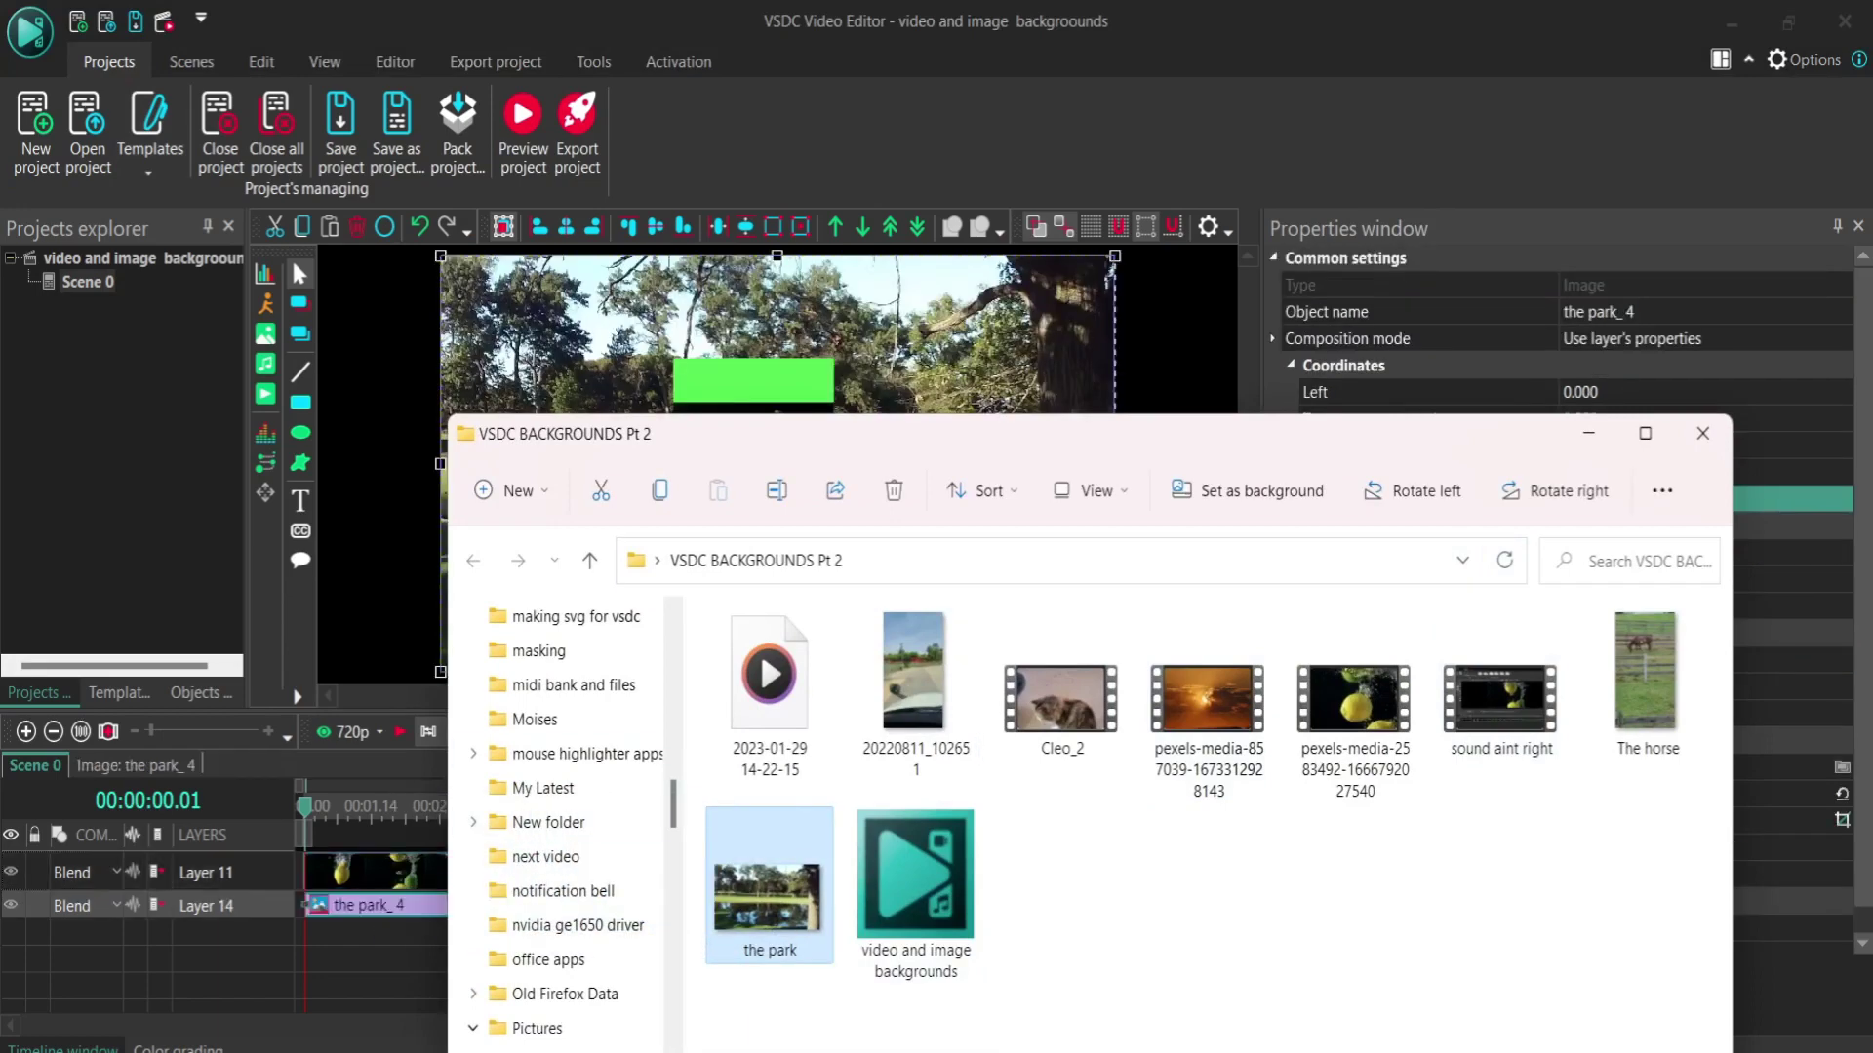
{"action": "left_click", "coordinate": [1588, 433]}
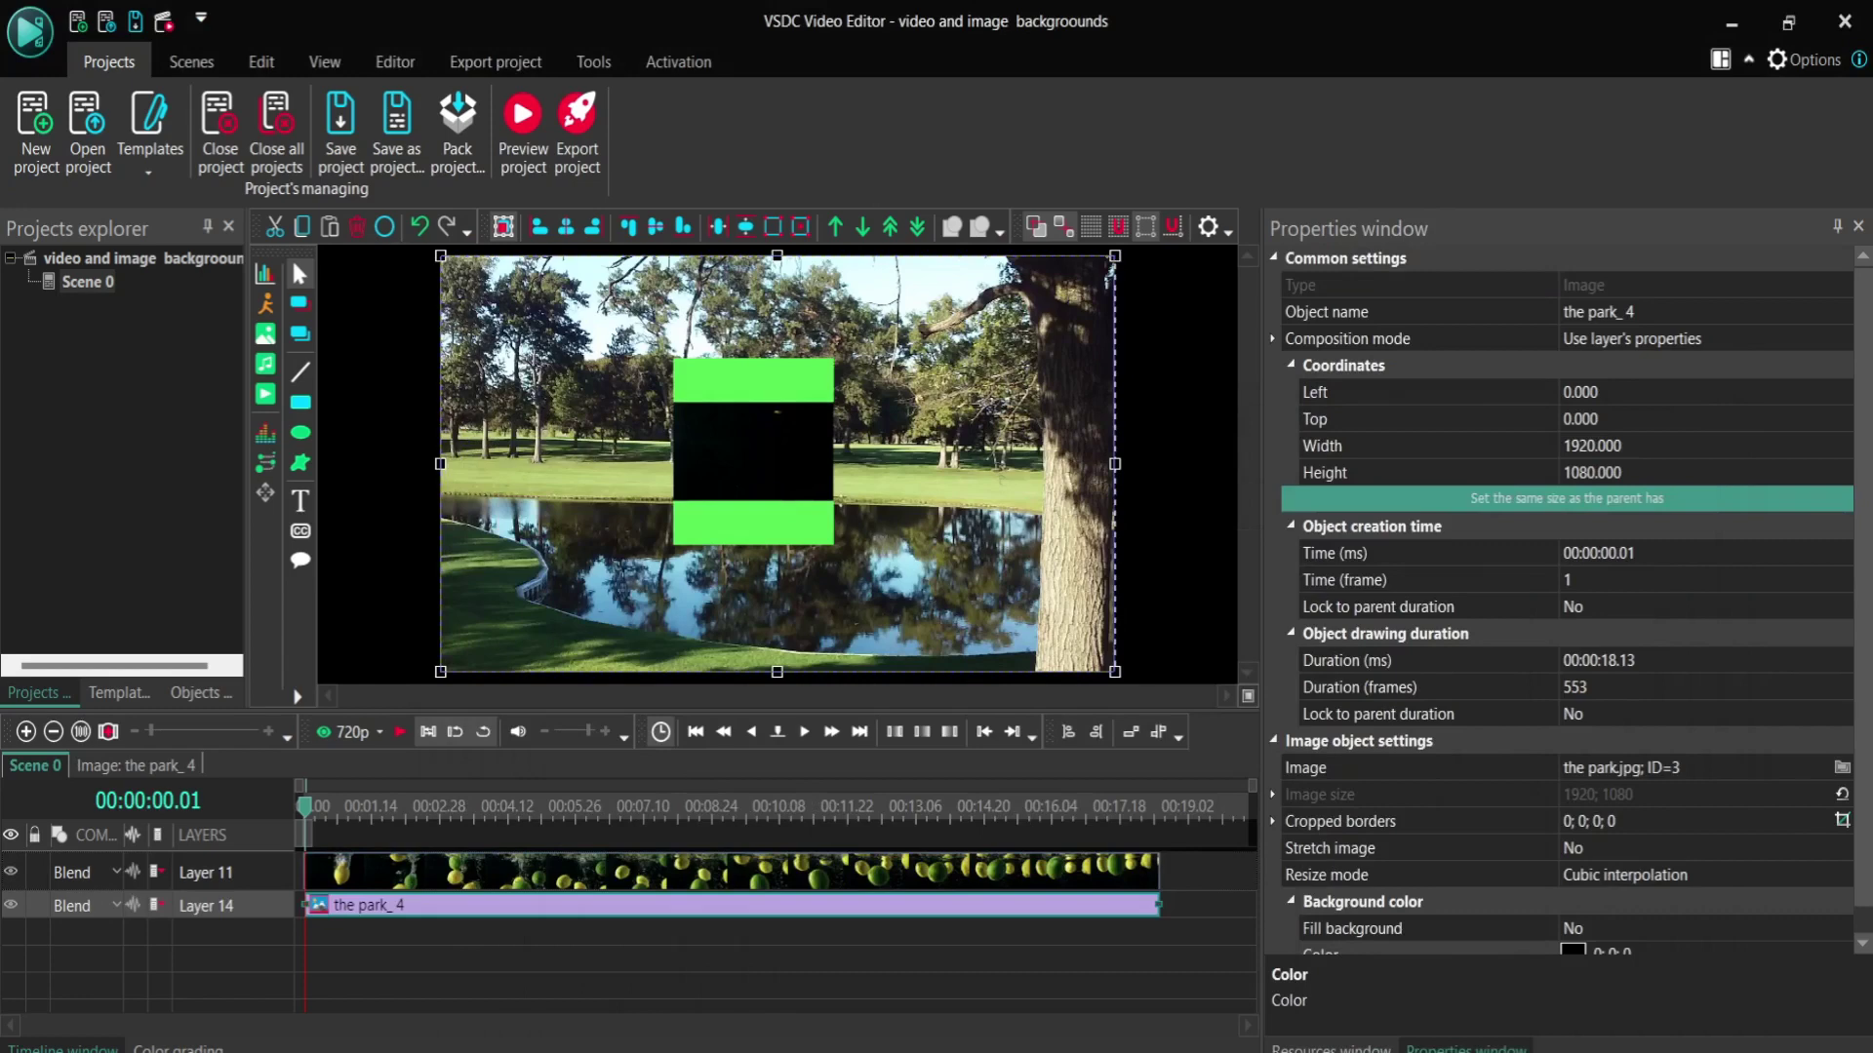
{"action": "left_click", "coordinate": [10, 872]}
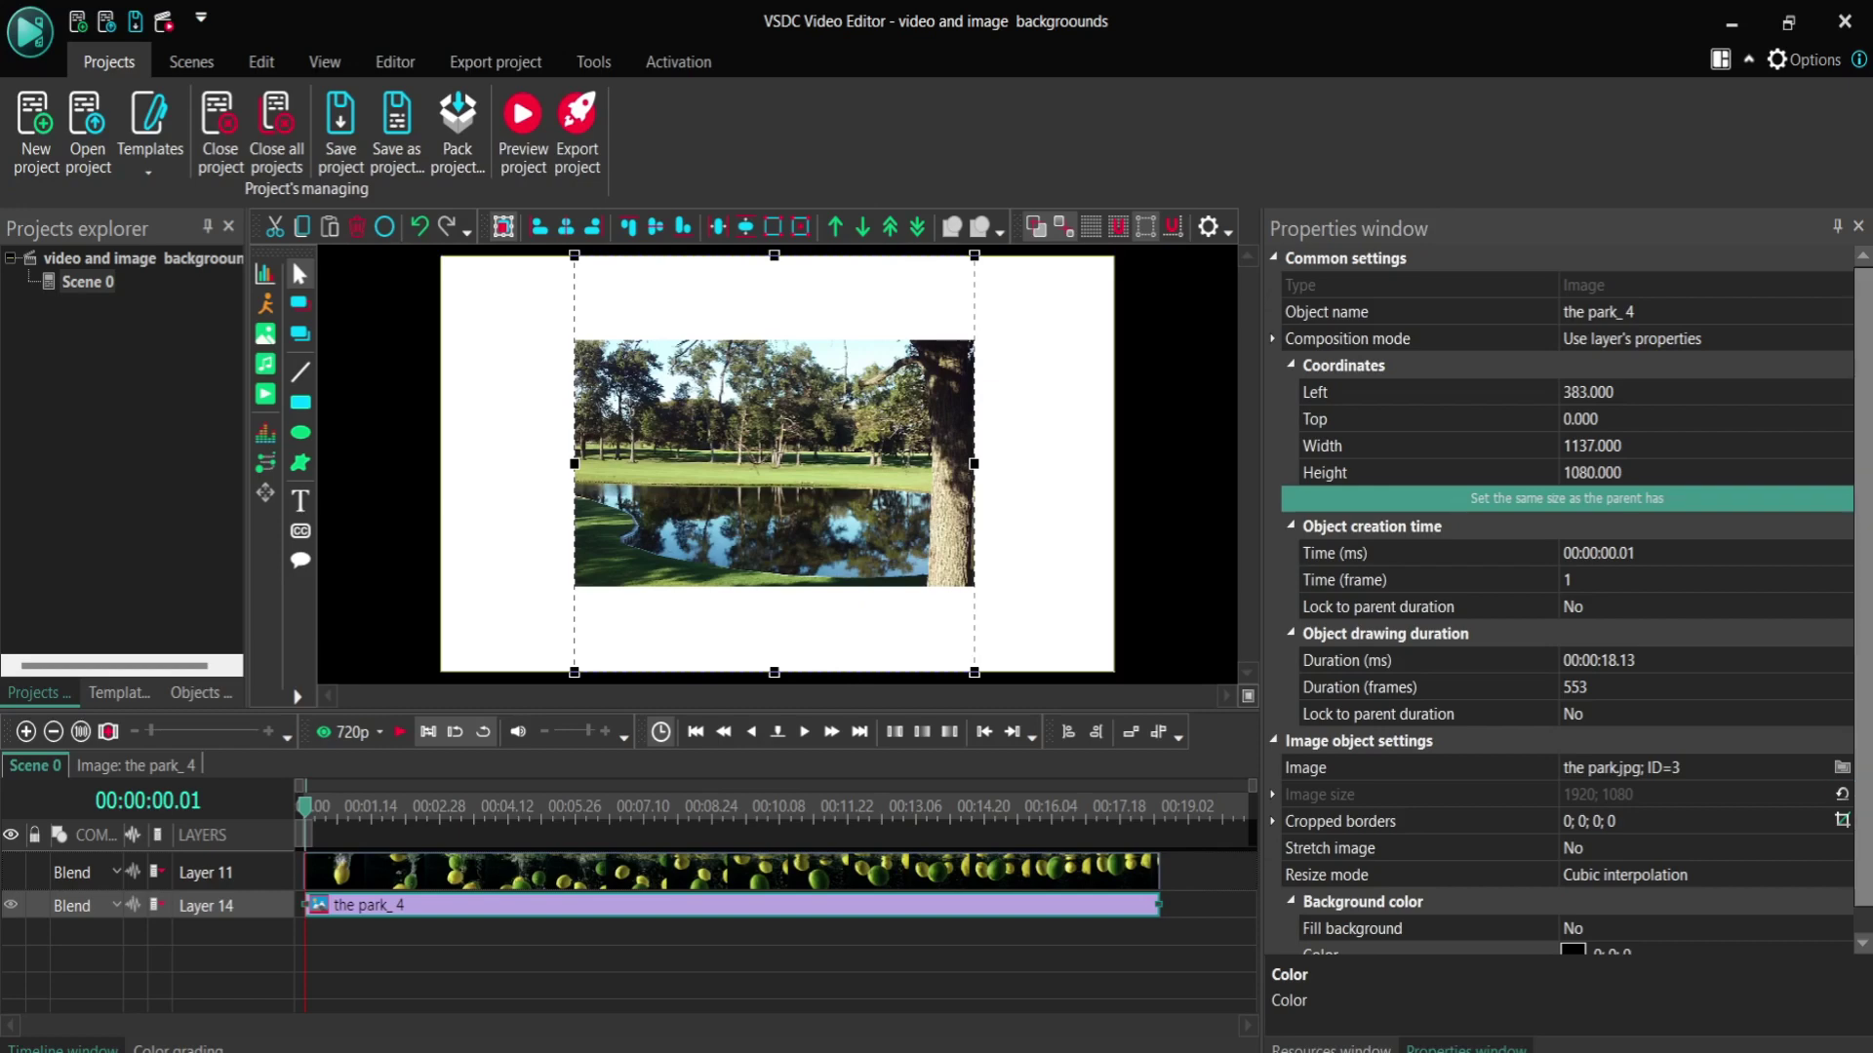
Turn on the background fill for the park image and set its colour to red (#FF0000)
{"action": "scroll", "coordinate": [1568, 599], "scroll_direction": "down", "scroll_amount": 1}
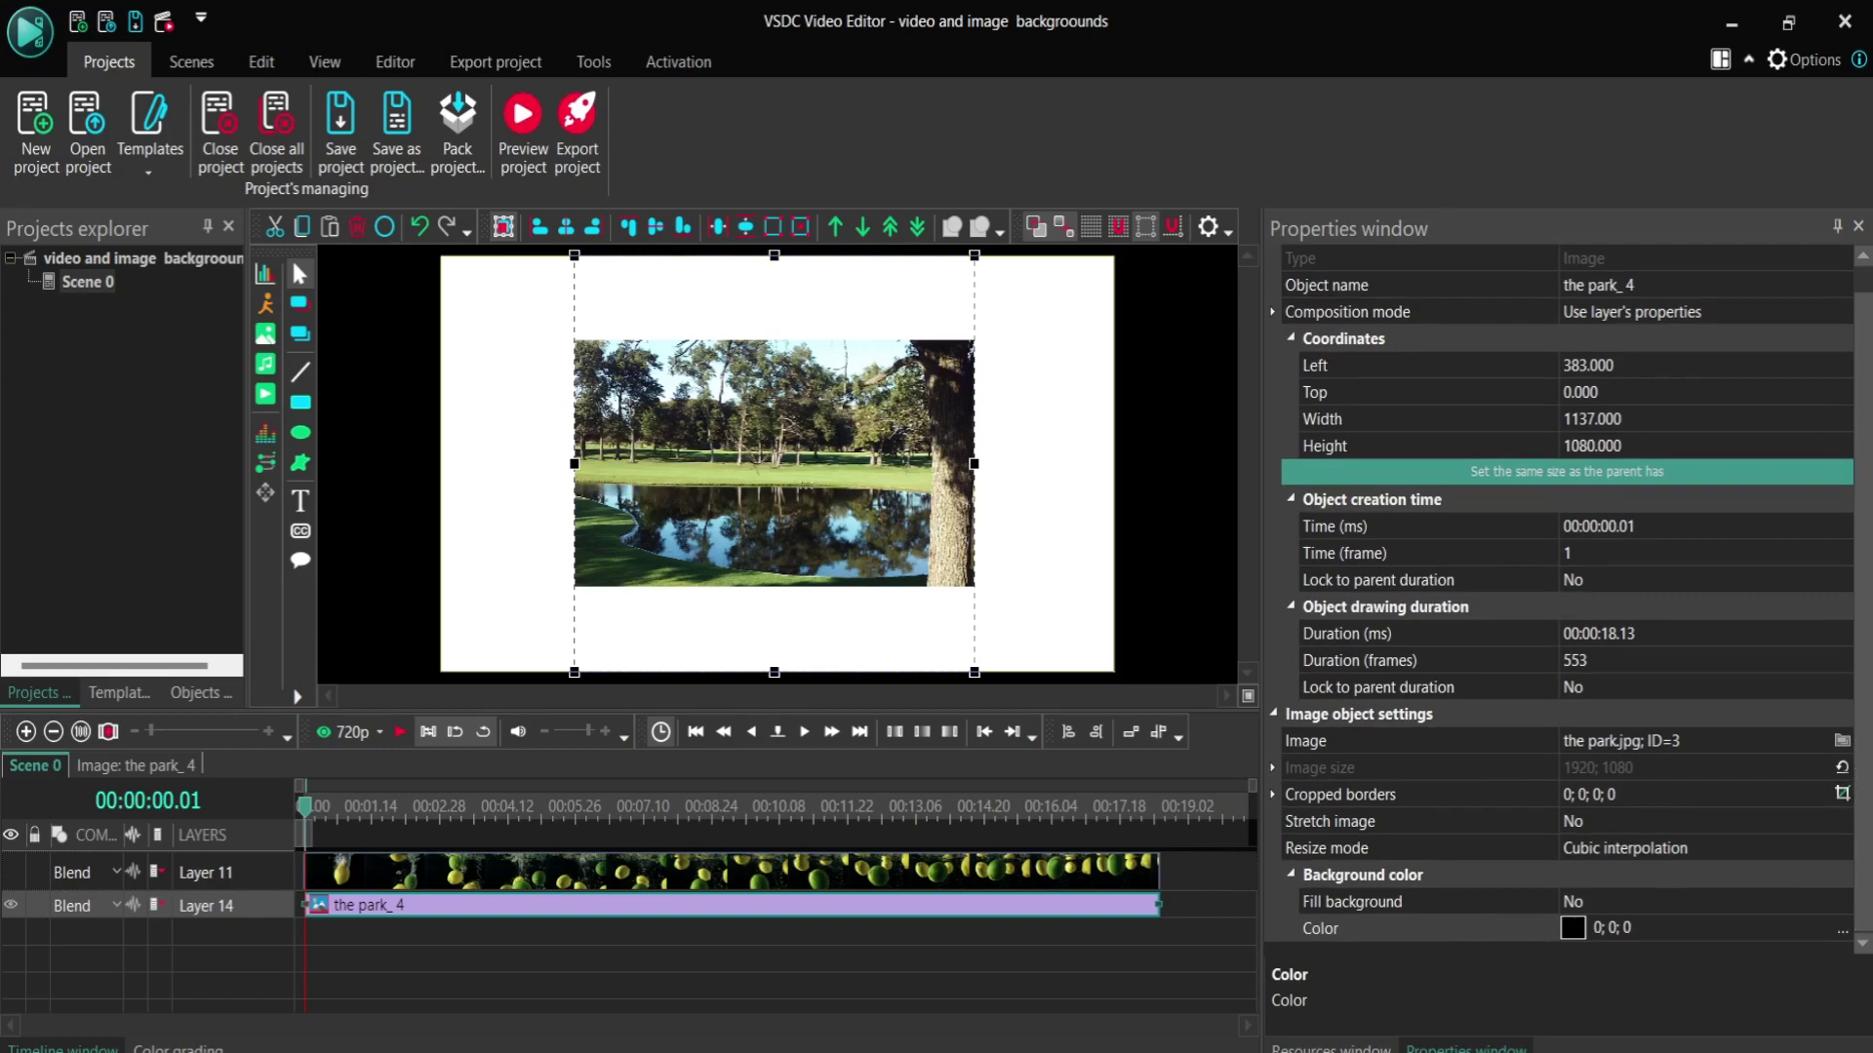
{"action": "left_click", "coordinate": [1352, 901]}
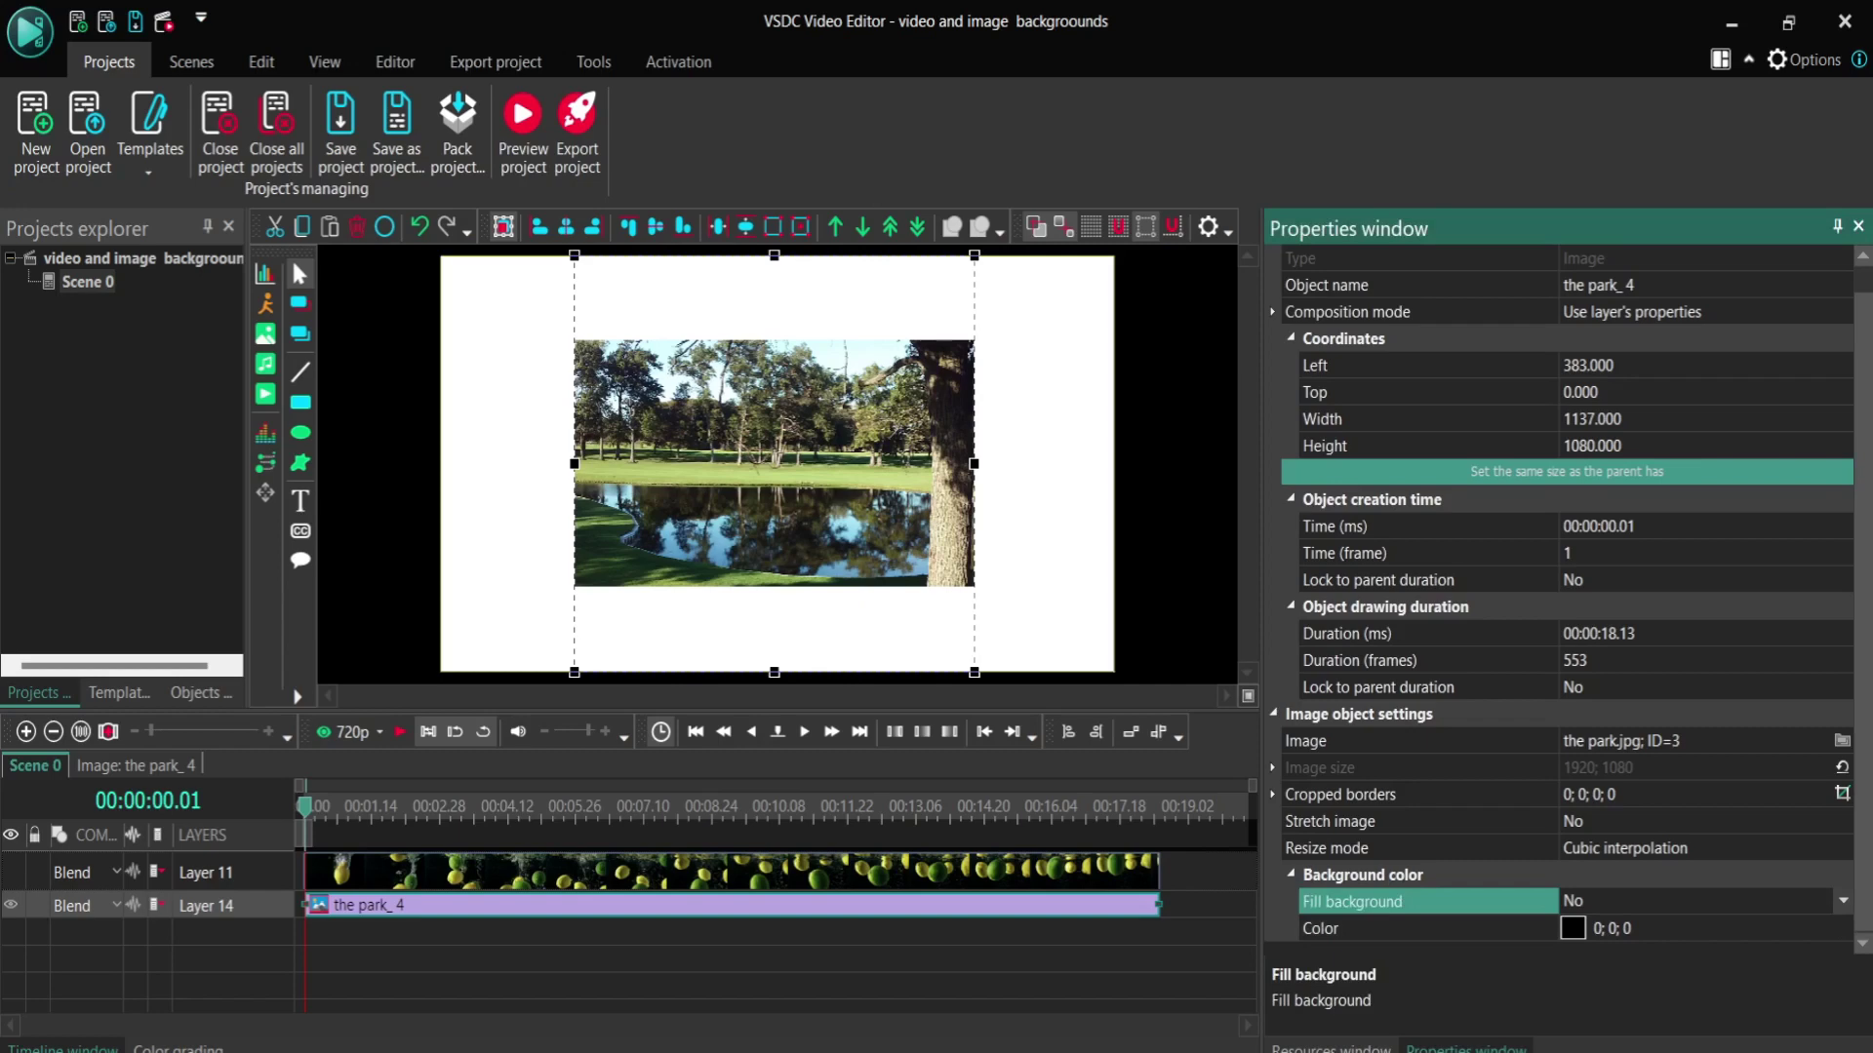
{"action": "left_click", "coordinate": [1842, 901]}
{"action": "key", "text": "Up"}
{"action": "key", "text": "Return"}
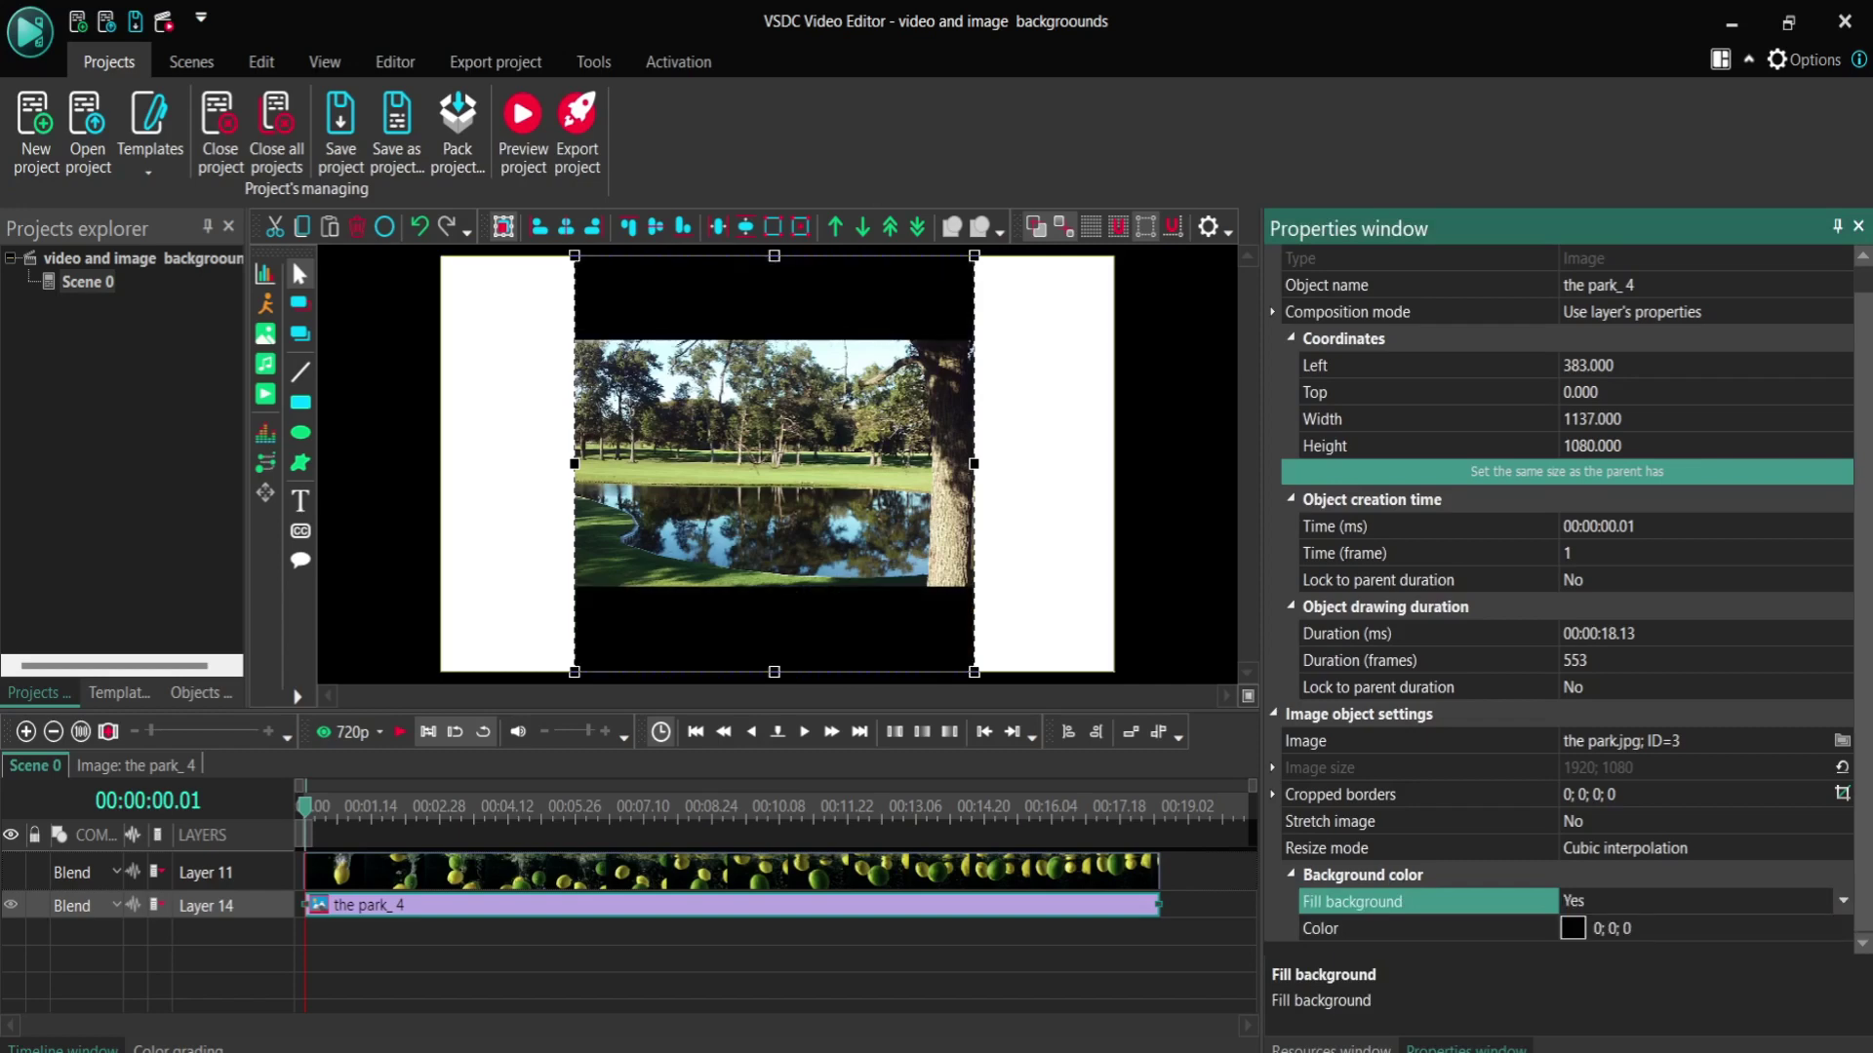
{"action": "left_click", "coordinate": [1352, 928]}
{"action": "left_click", "coordinate": [1842, 927]}
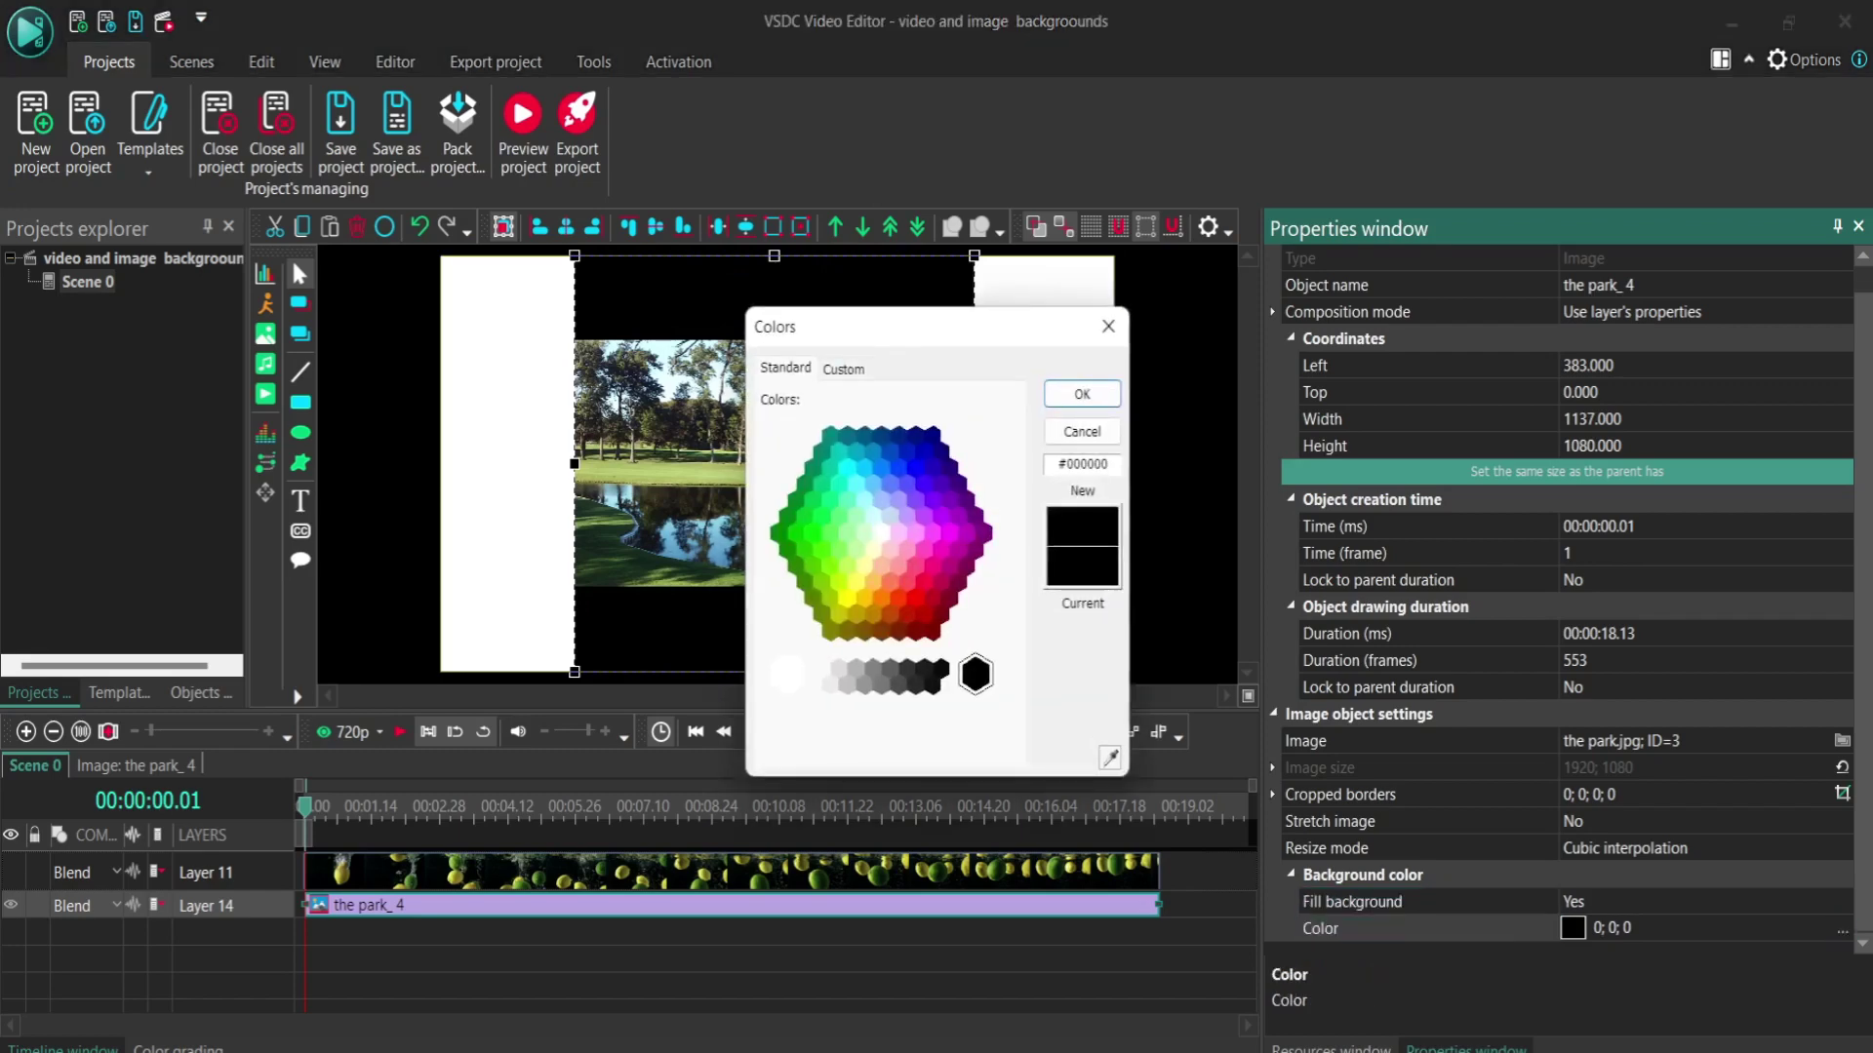
{"action": "left_click", "coordinate": [915, 598]}
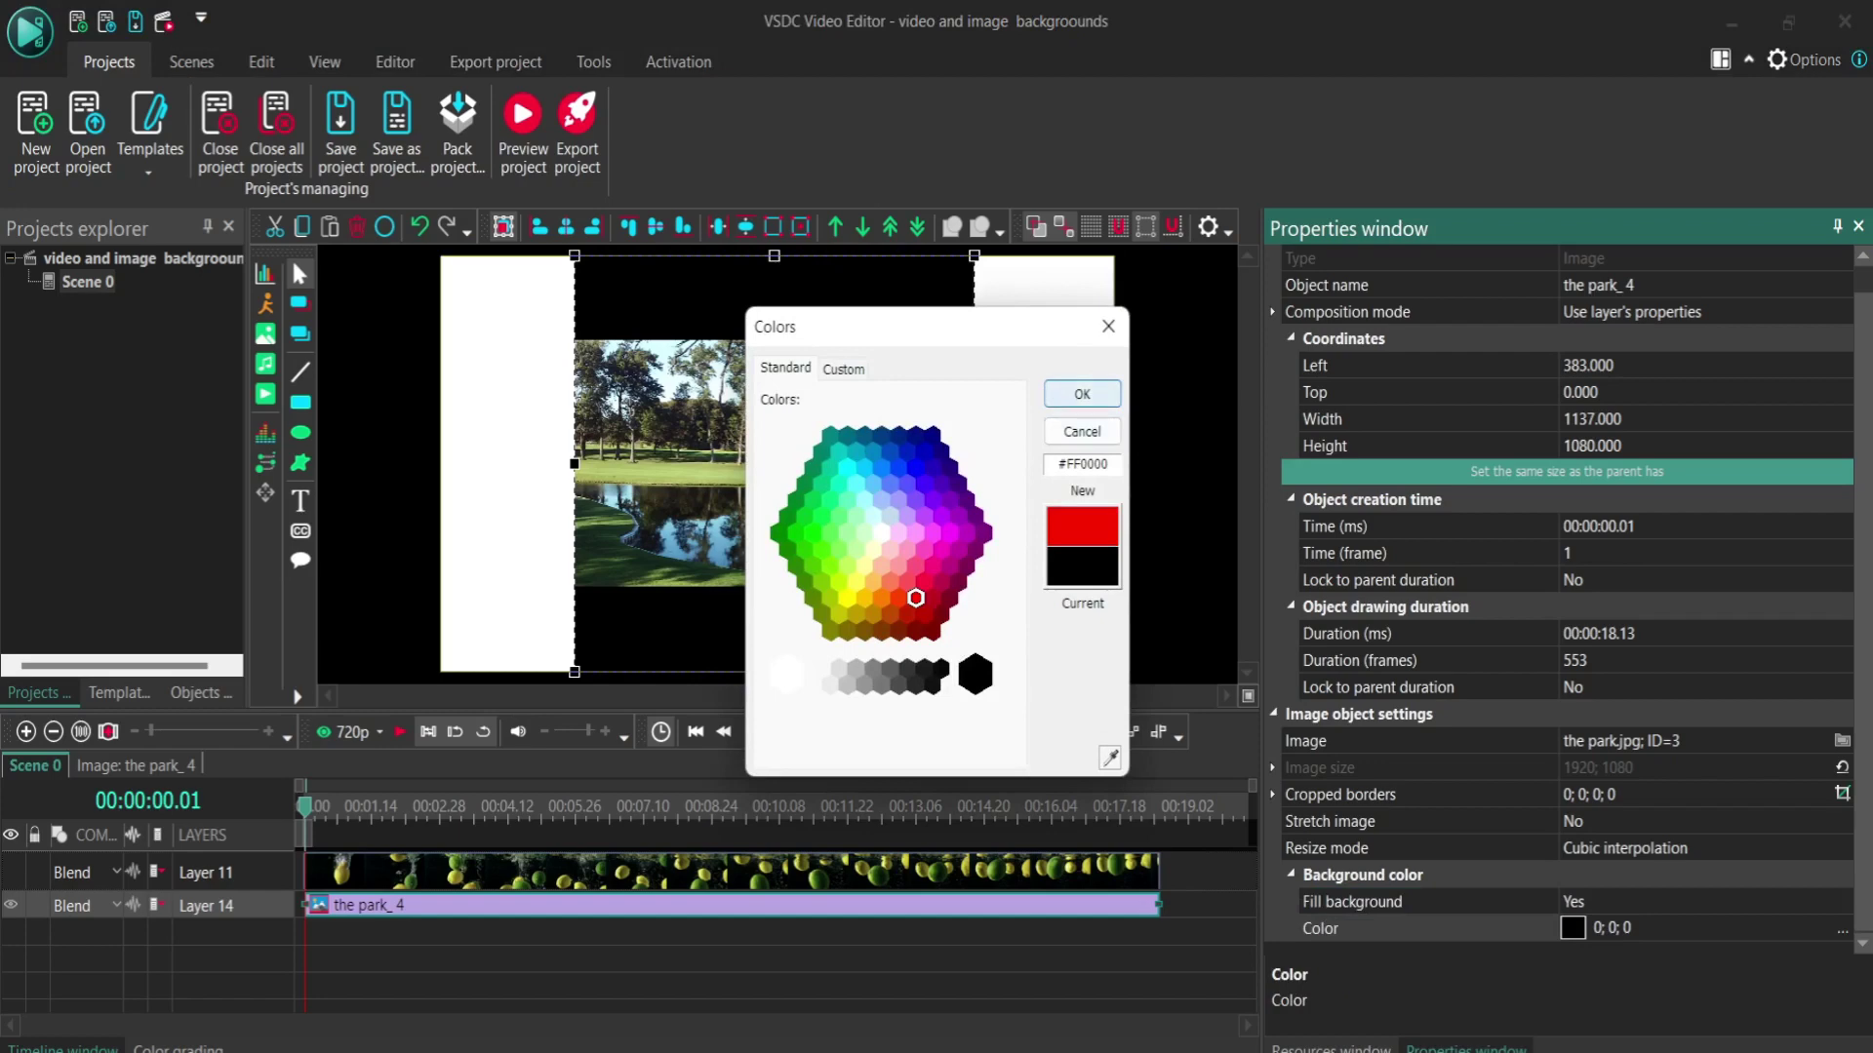
{"action": "left_click", "coordinate": [1081, 393]}
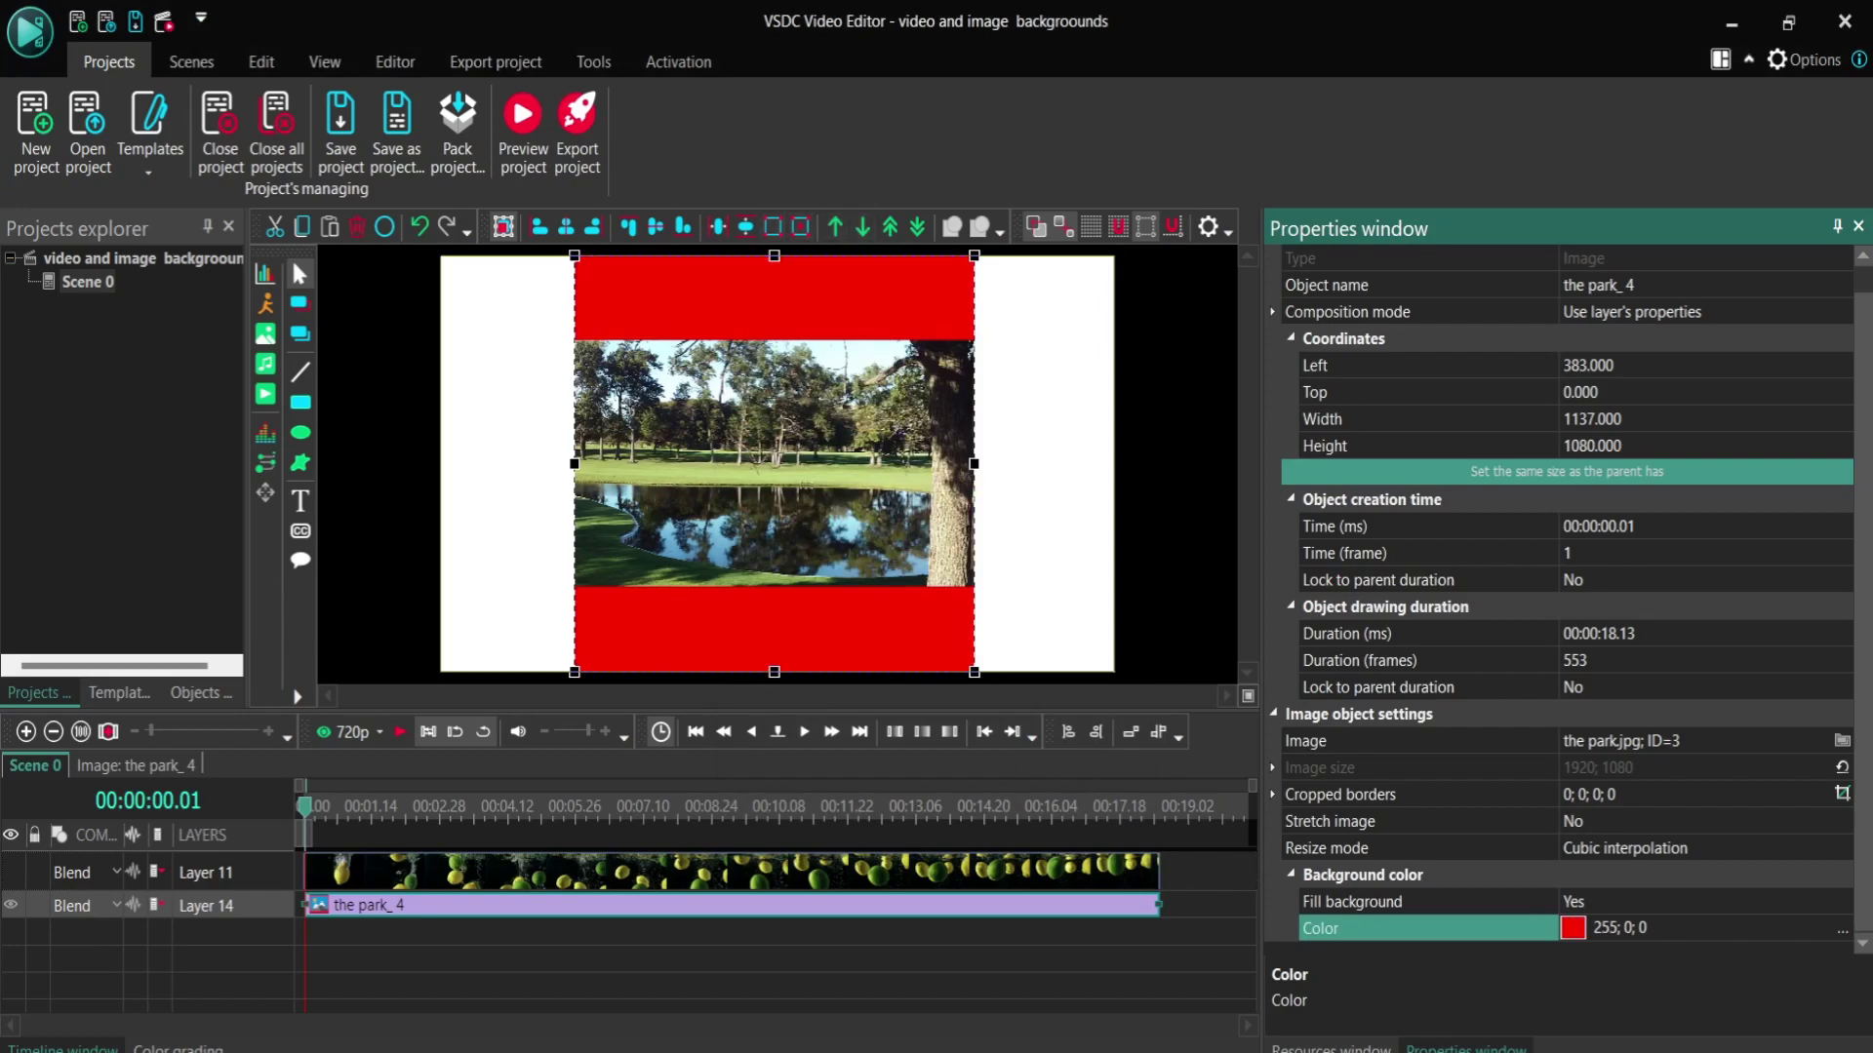
Reduce the park image's frame height to about 458 and move it up to the middle of the scene
{"action": "left_click_drag", "start_coordinate": [774, 256], "coordinate": [775, 494]}
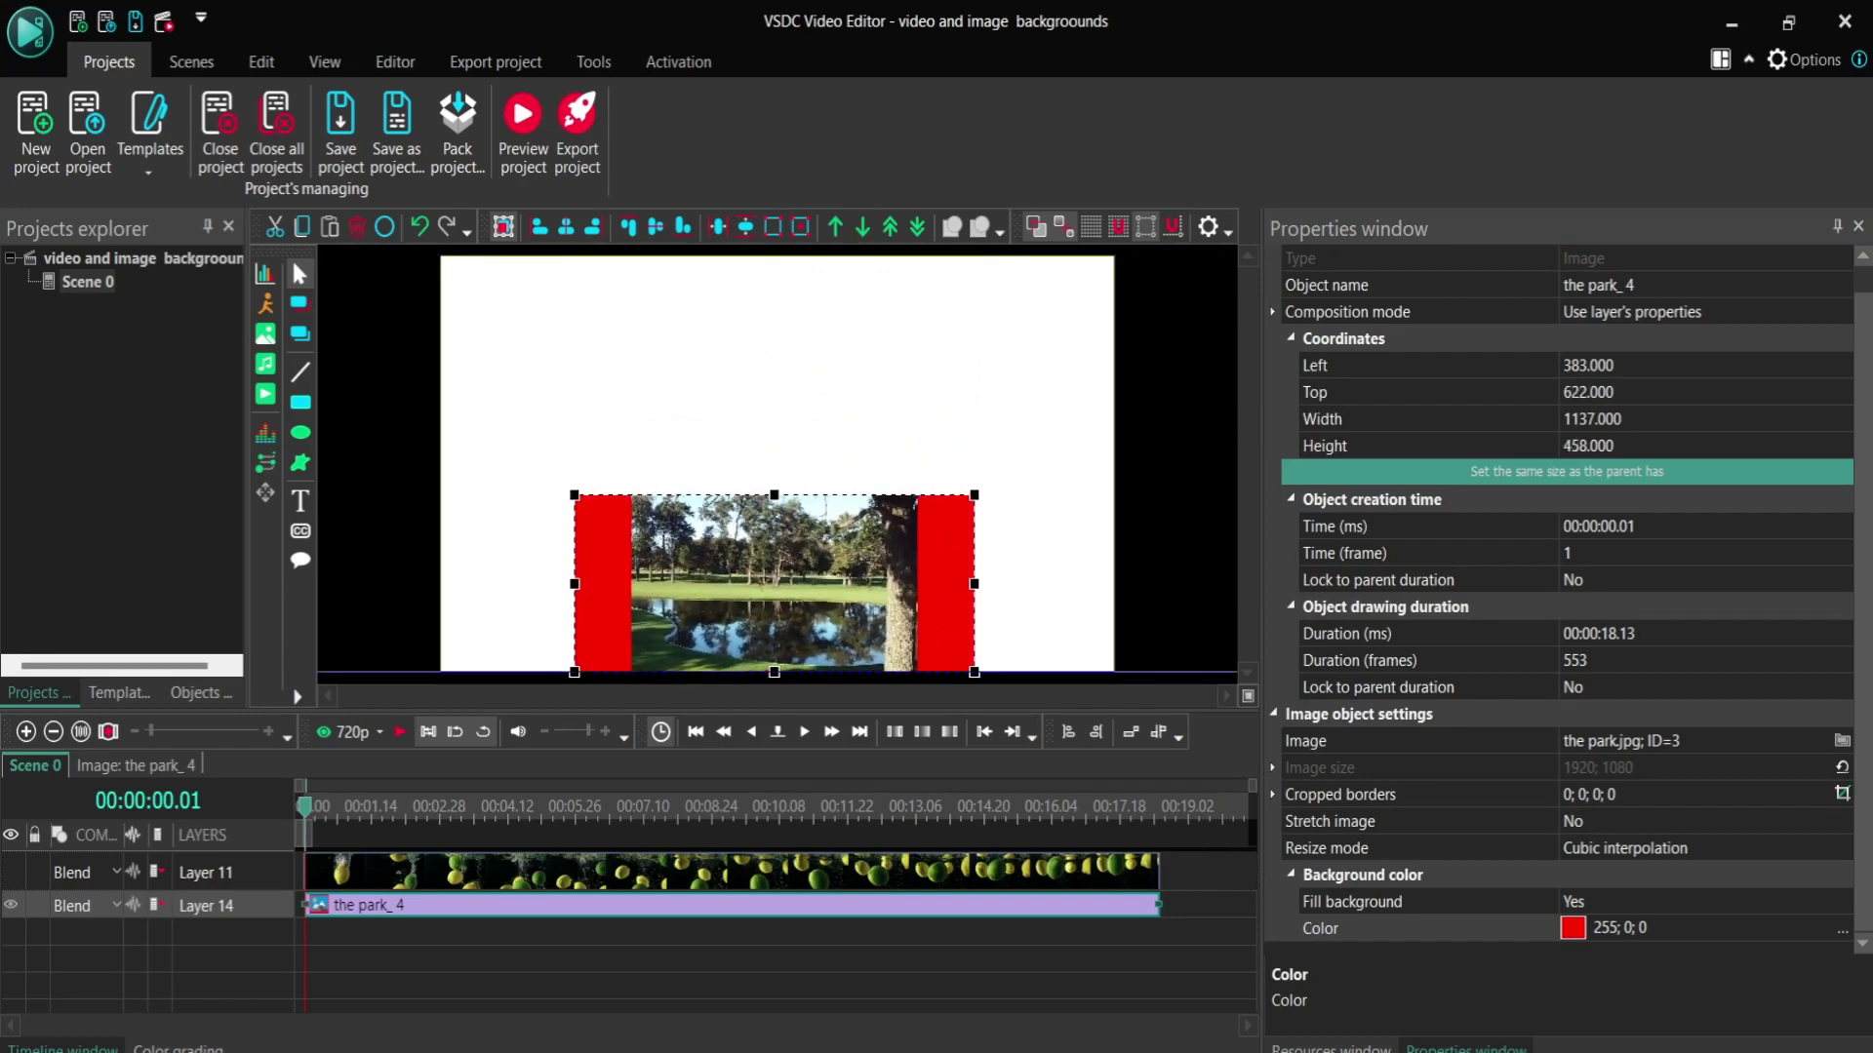
{"action": "left_click_drag", "start_coordinate": [774, 583], "coordinate": [773, 482]}
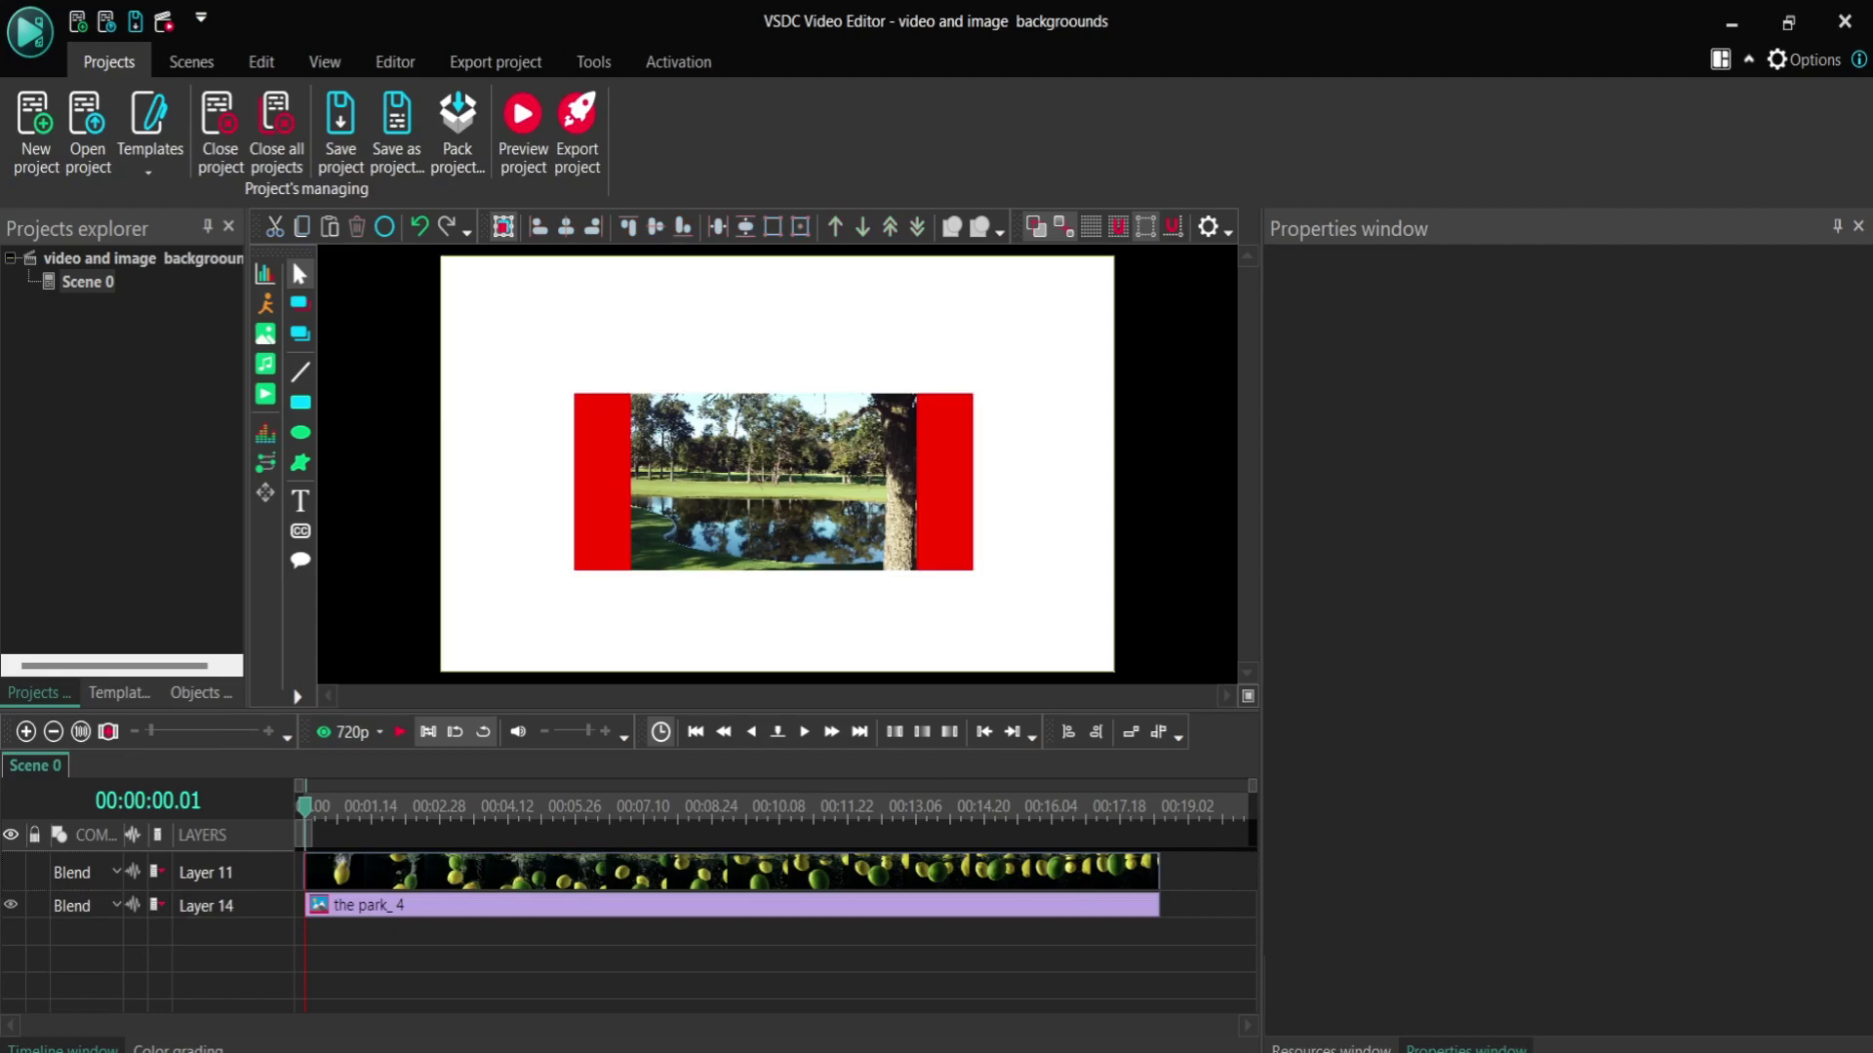
Set Use project color to No for Scene 0, and move the park image up slightly to about 375, 291
{"action": "left_click", "coordinate": [88, 281]}
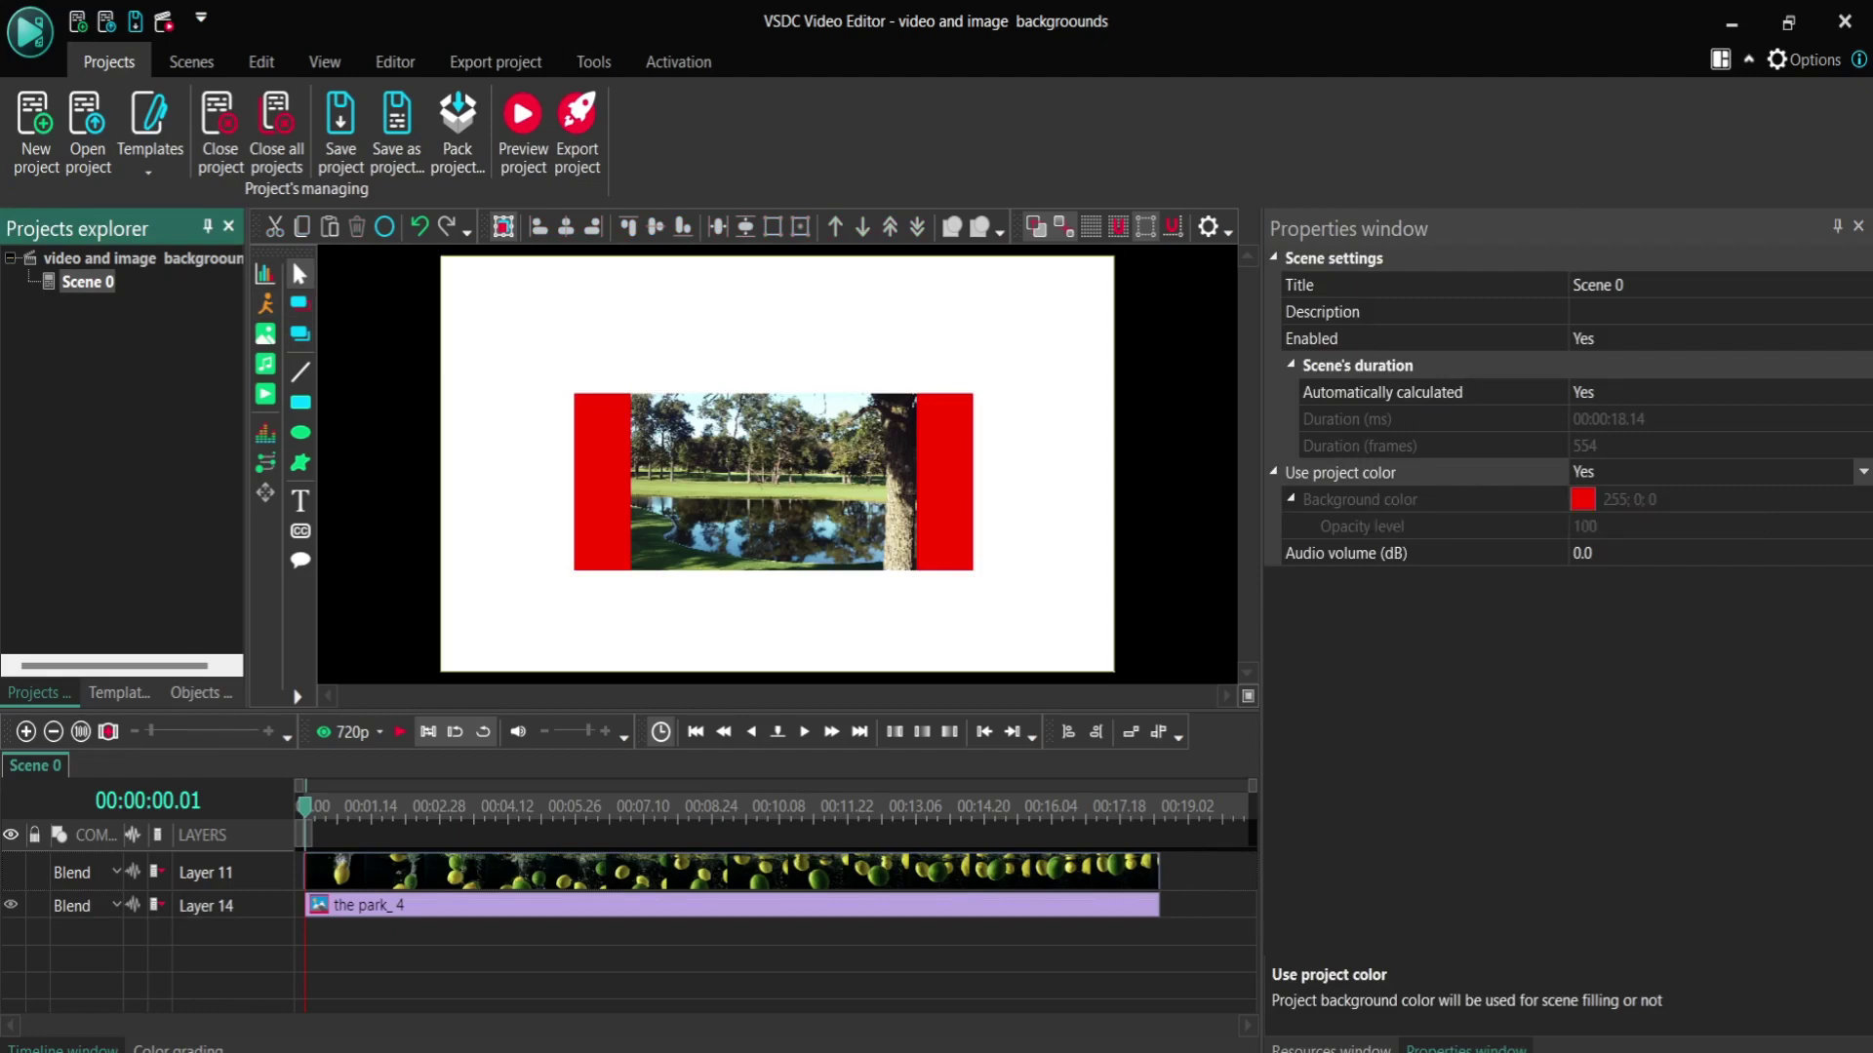
{"action": "left_click", "coordinate": [1863, 473]}
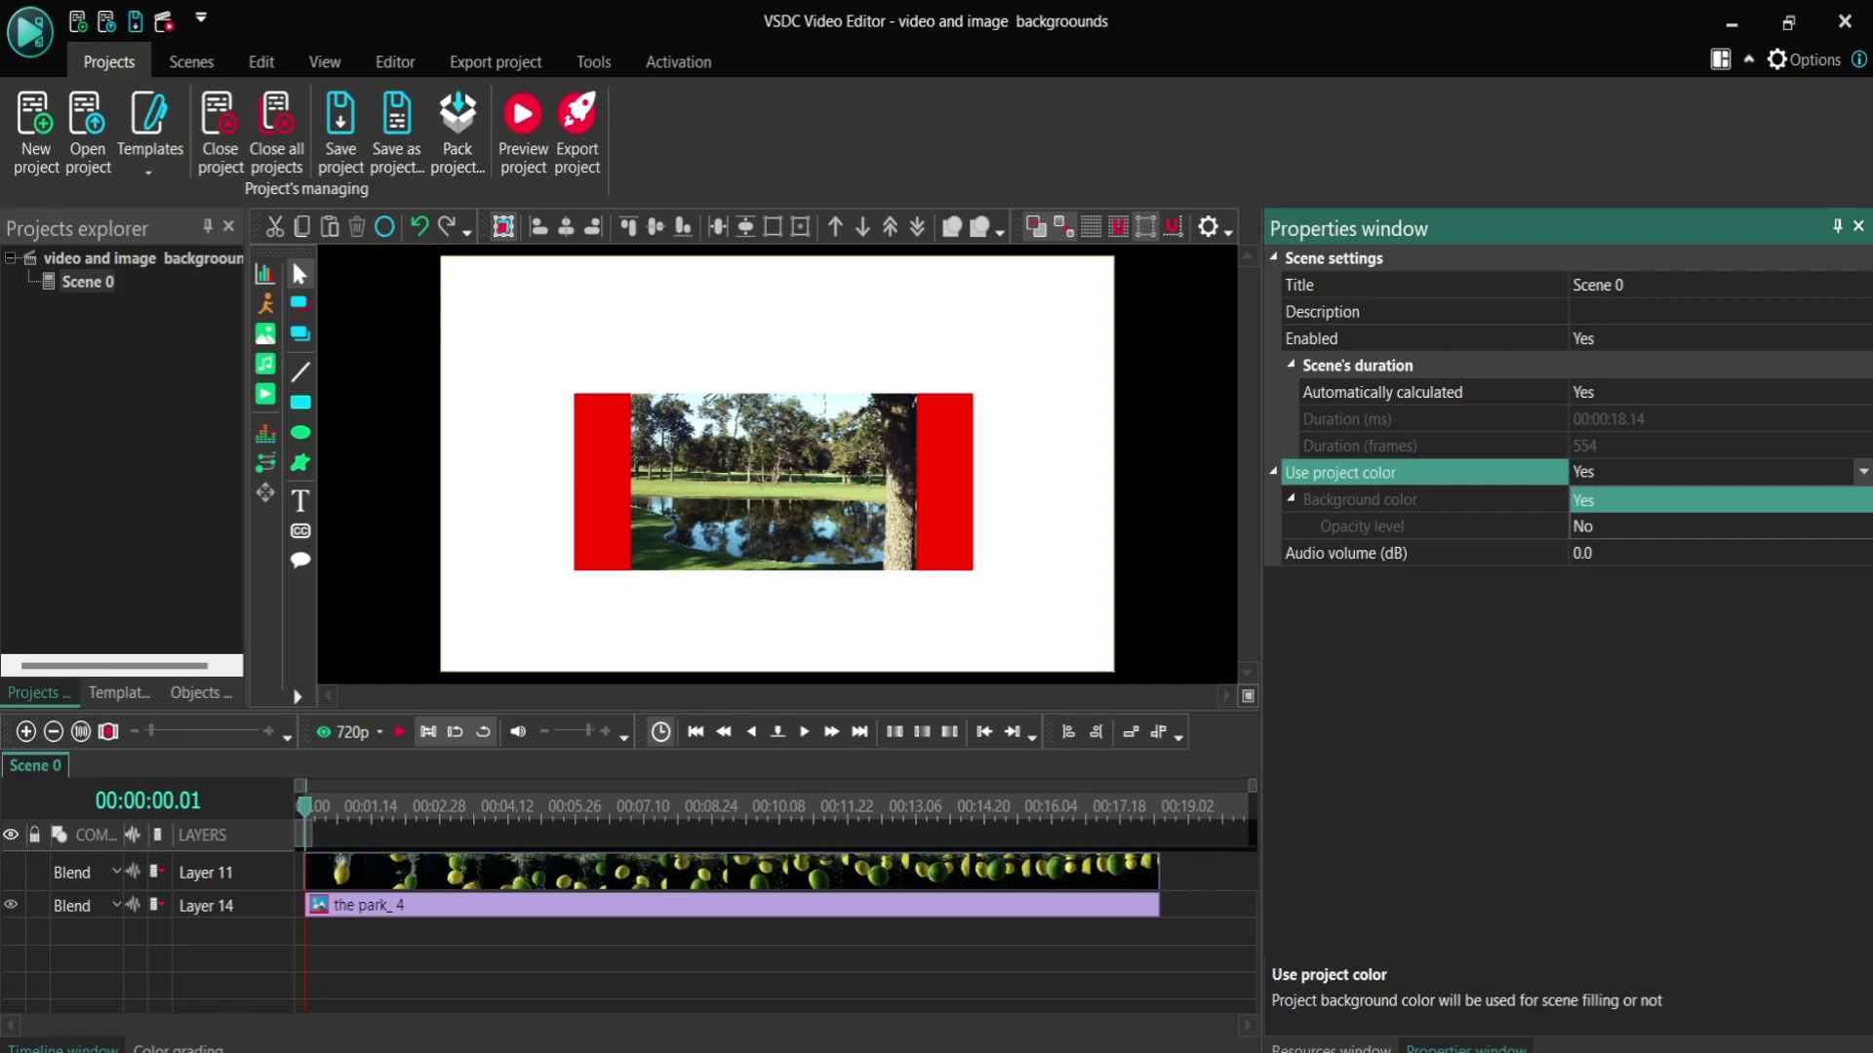
{"action": "left_click", "coordinate": [1582, 525]}
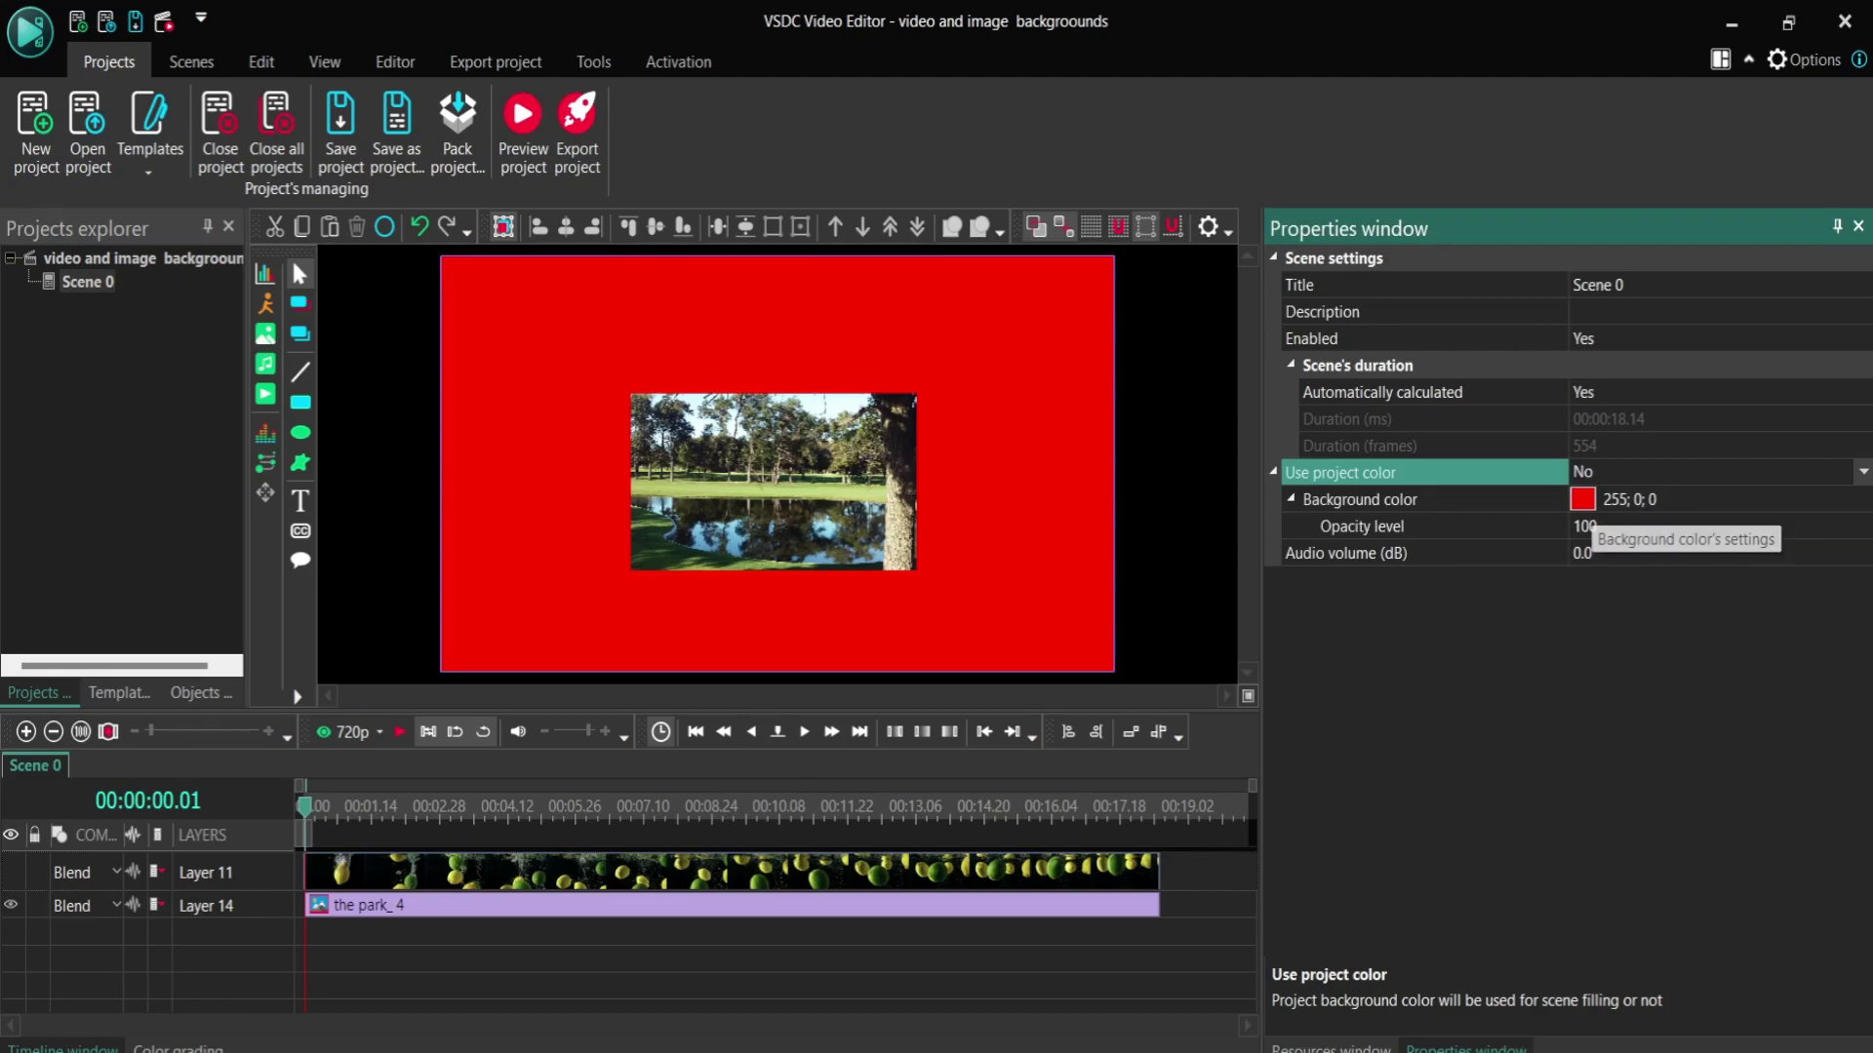
{"action": "left_click", "coordinate": [771, 482]}
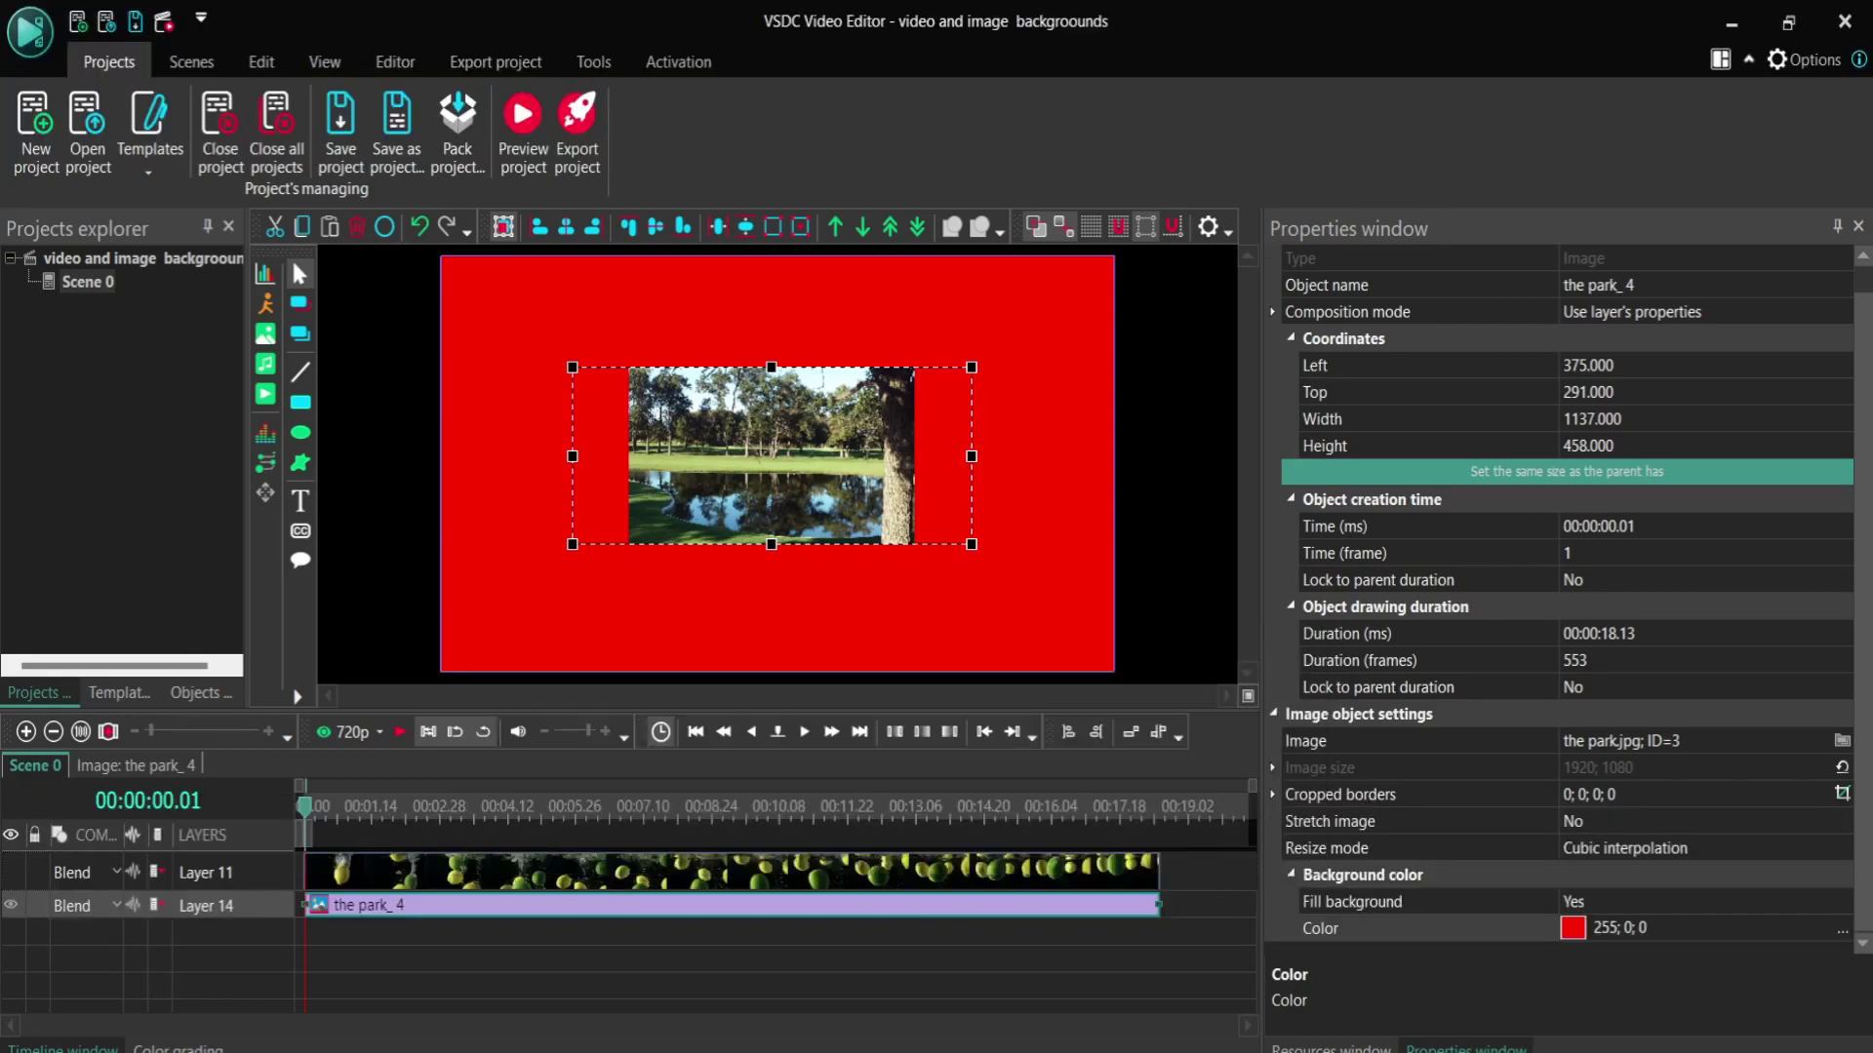
Show the lemon video's layer again, enlarge the video to the full scene size and move it below the park image
{"action": "left_click", "coordinate": [11, 872]}
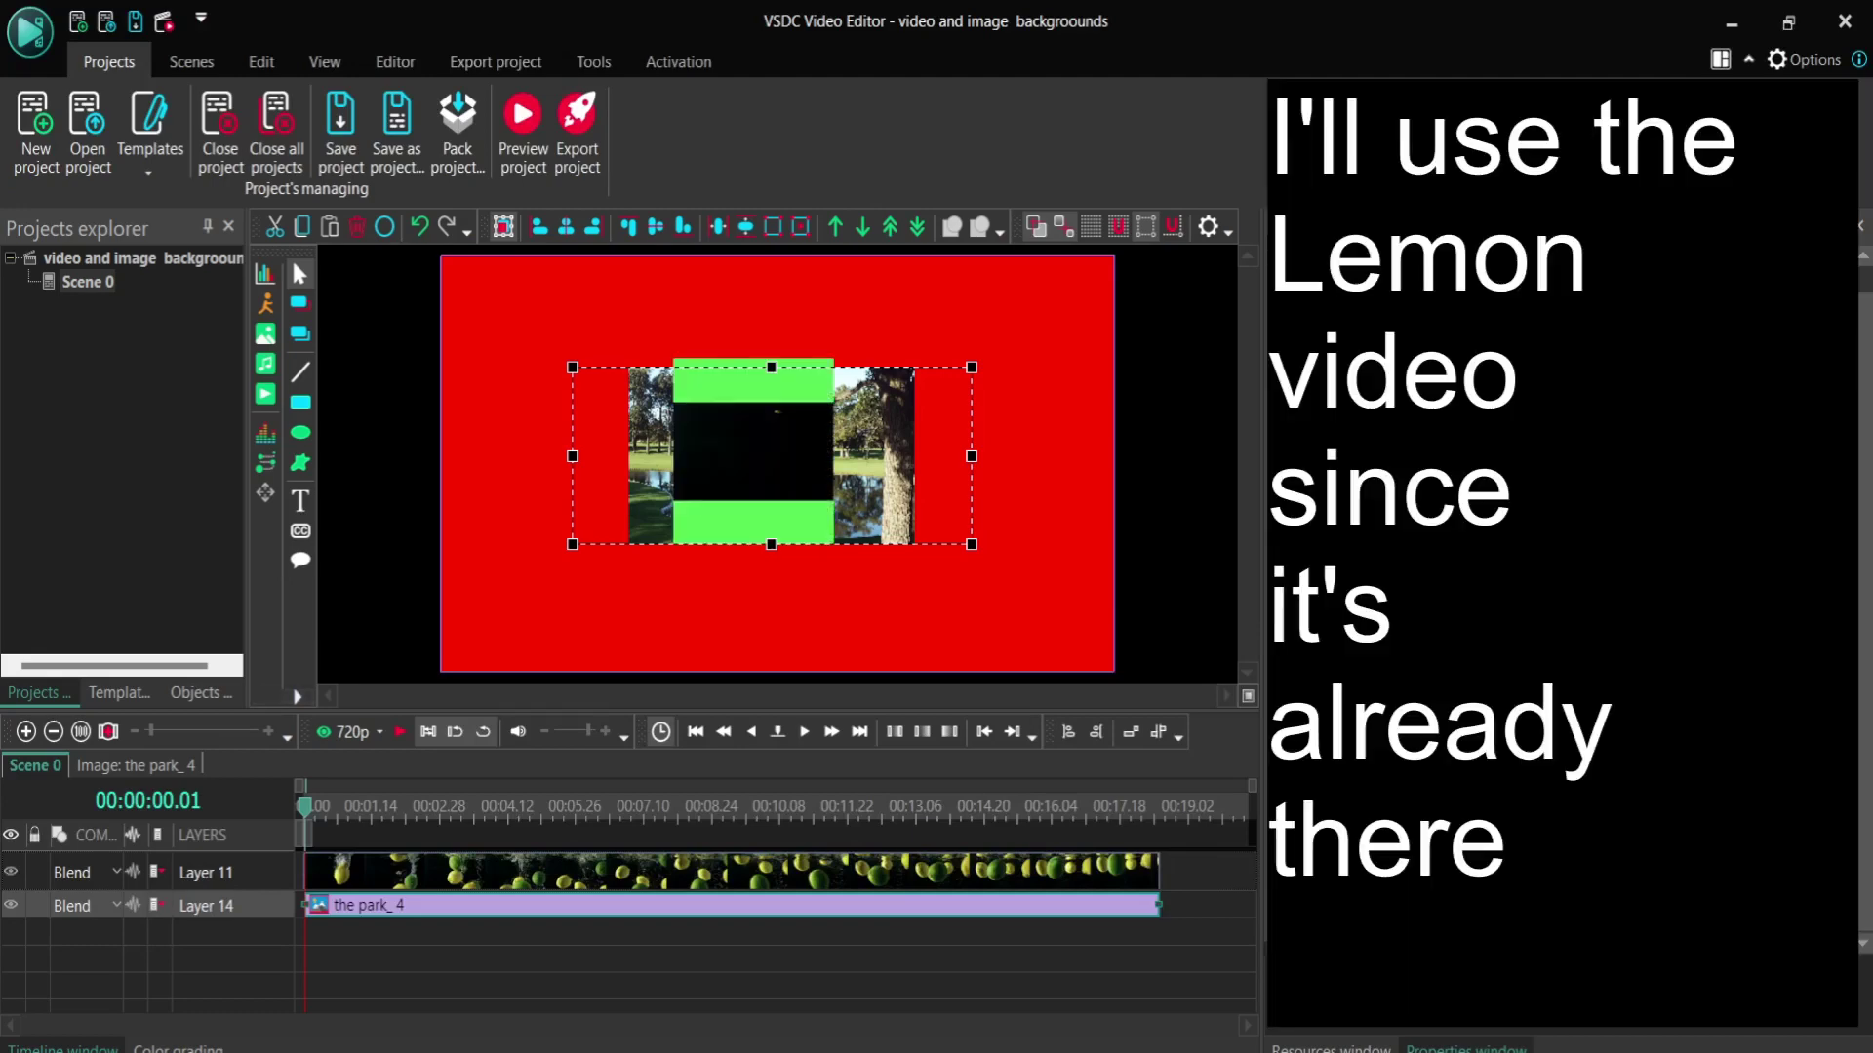
{"action": "left_click", "coordinate": [732, 871]}
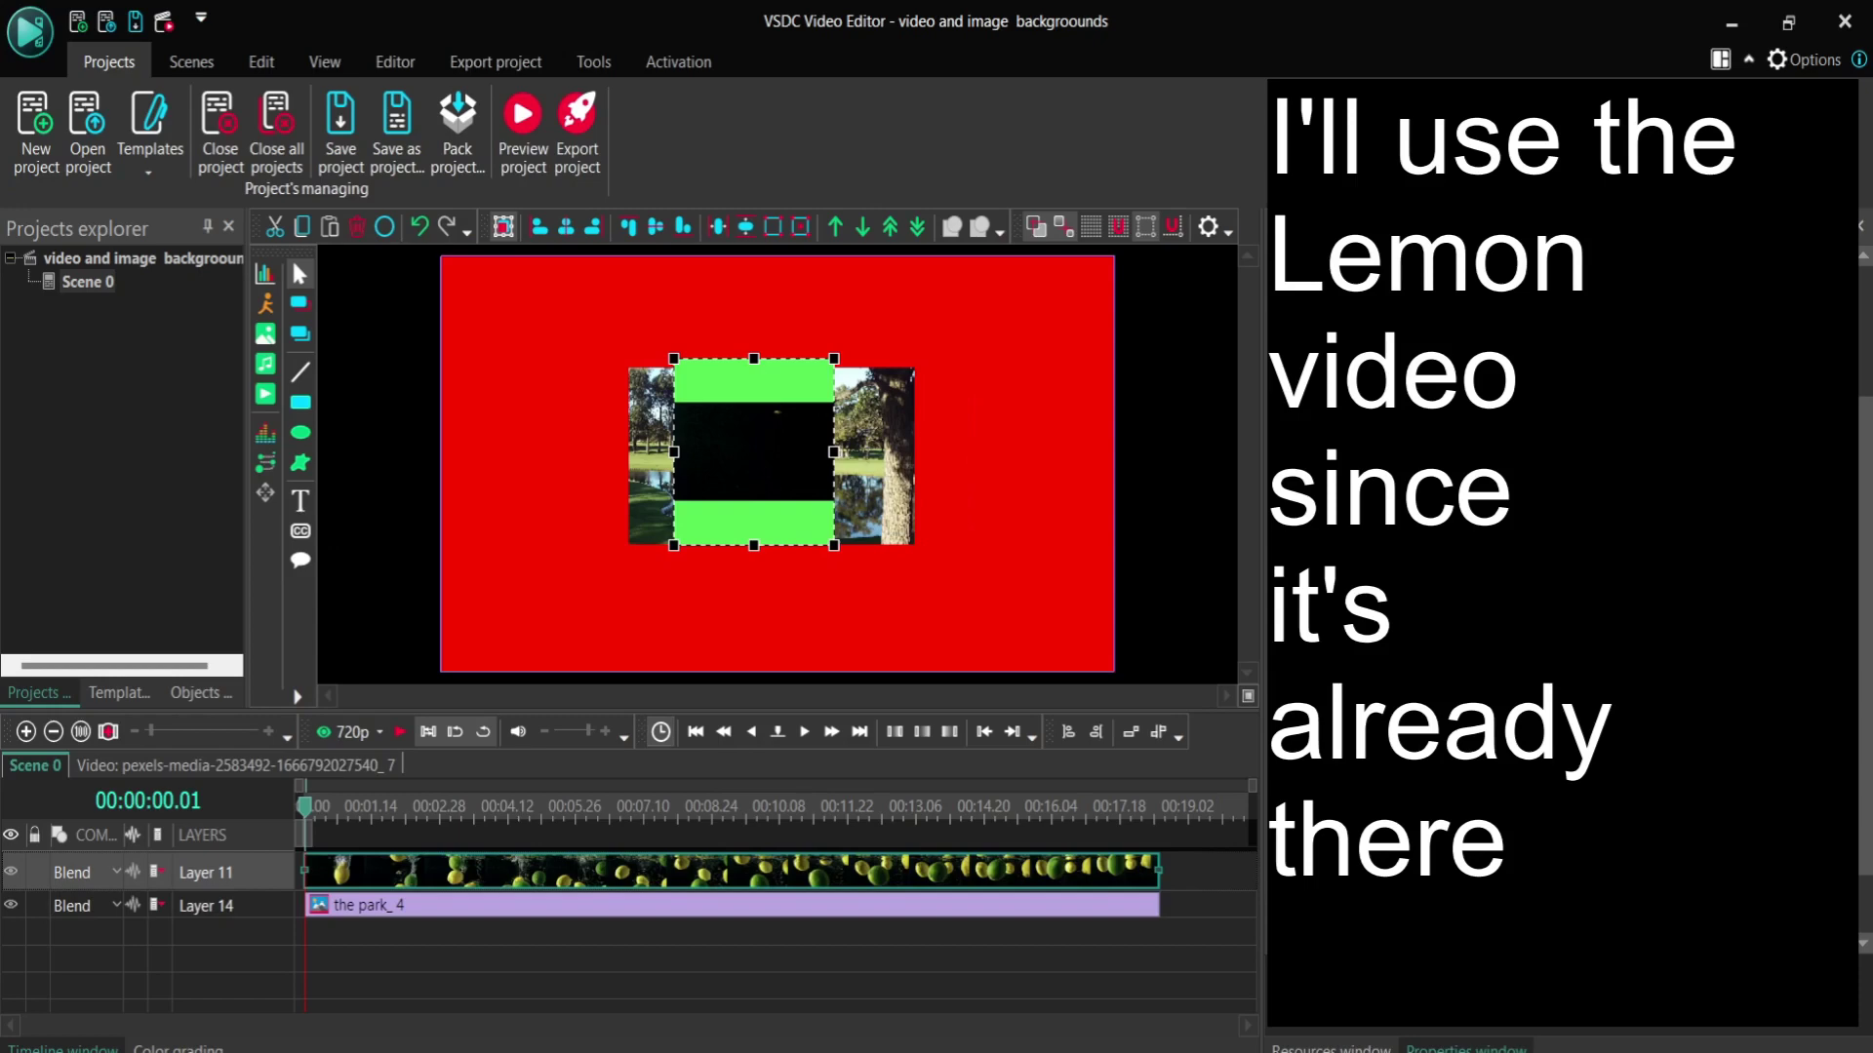
{"action": "left_click", "coordinate": [800, 226]}
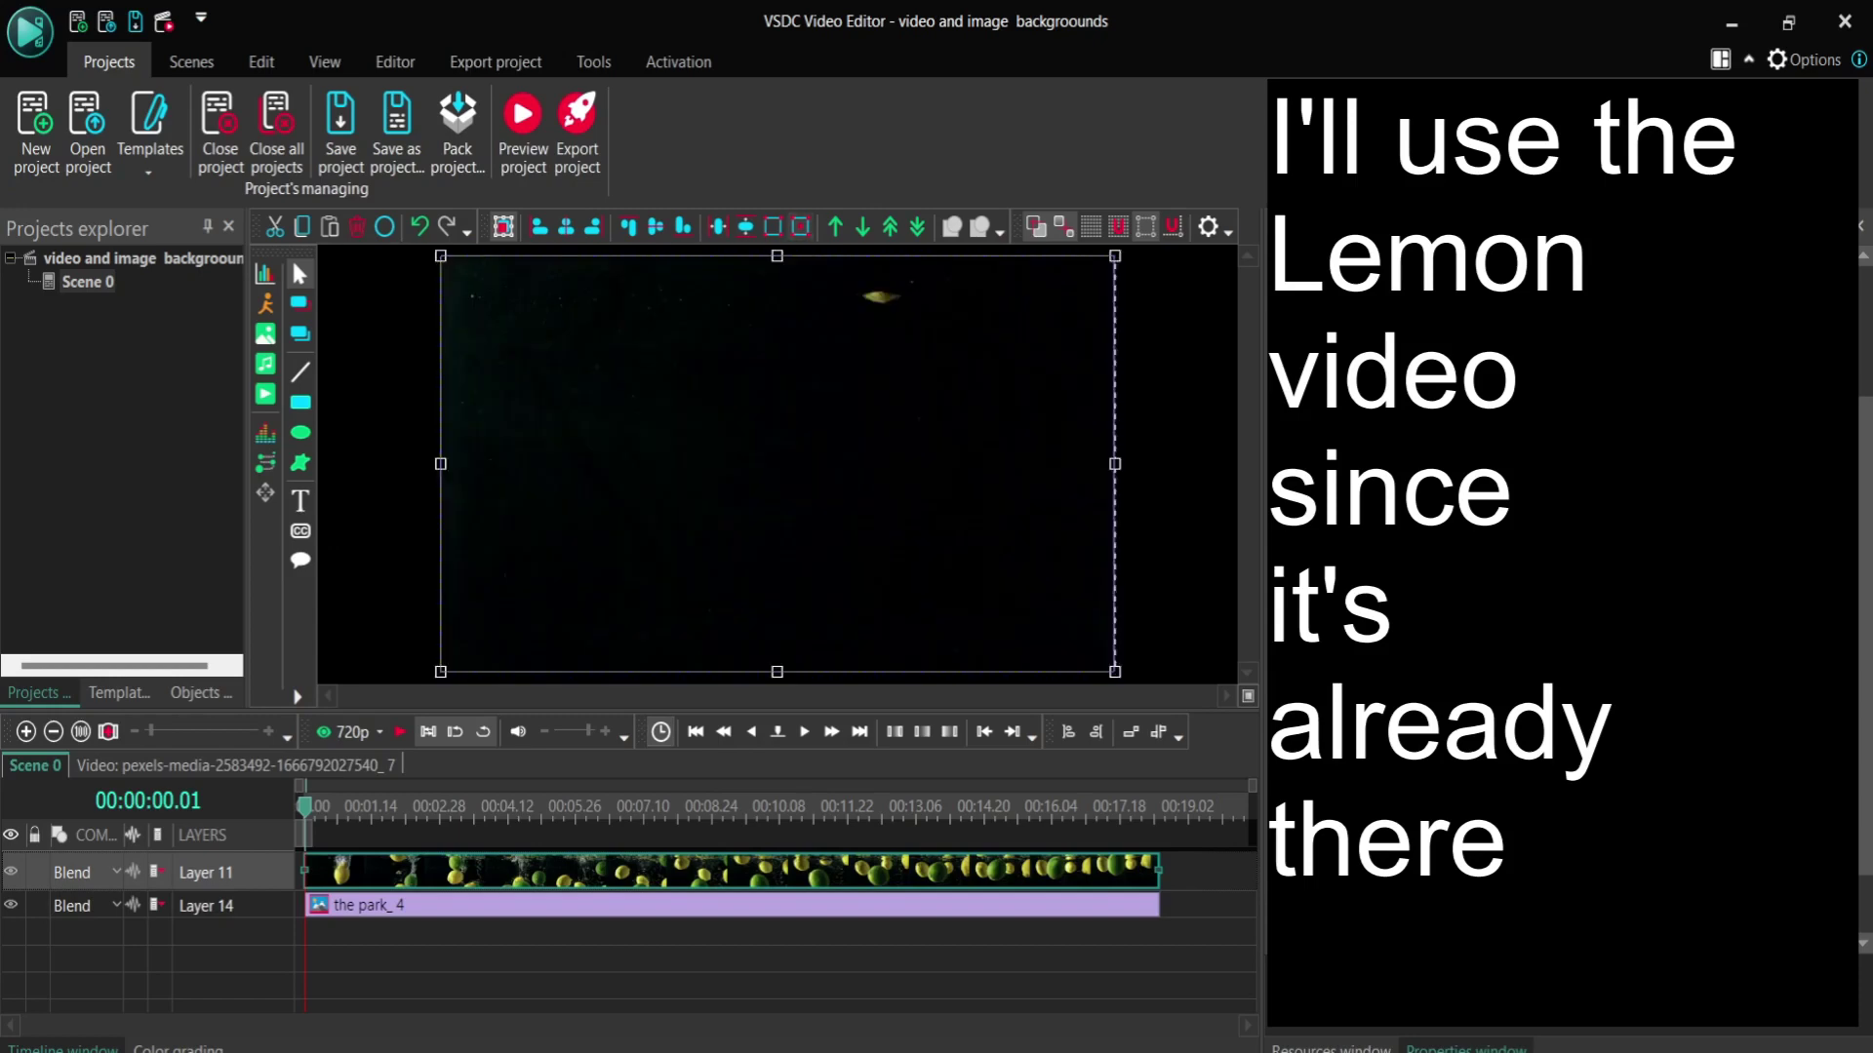
{"action": "left_click_drag", "start_coordinate": [936, 871], "coordinate": [936, 934]}
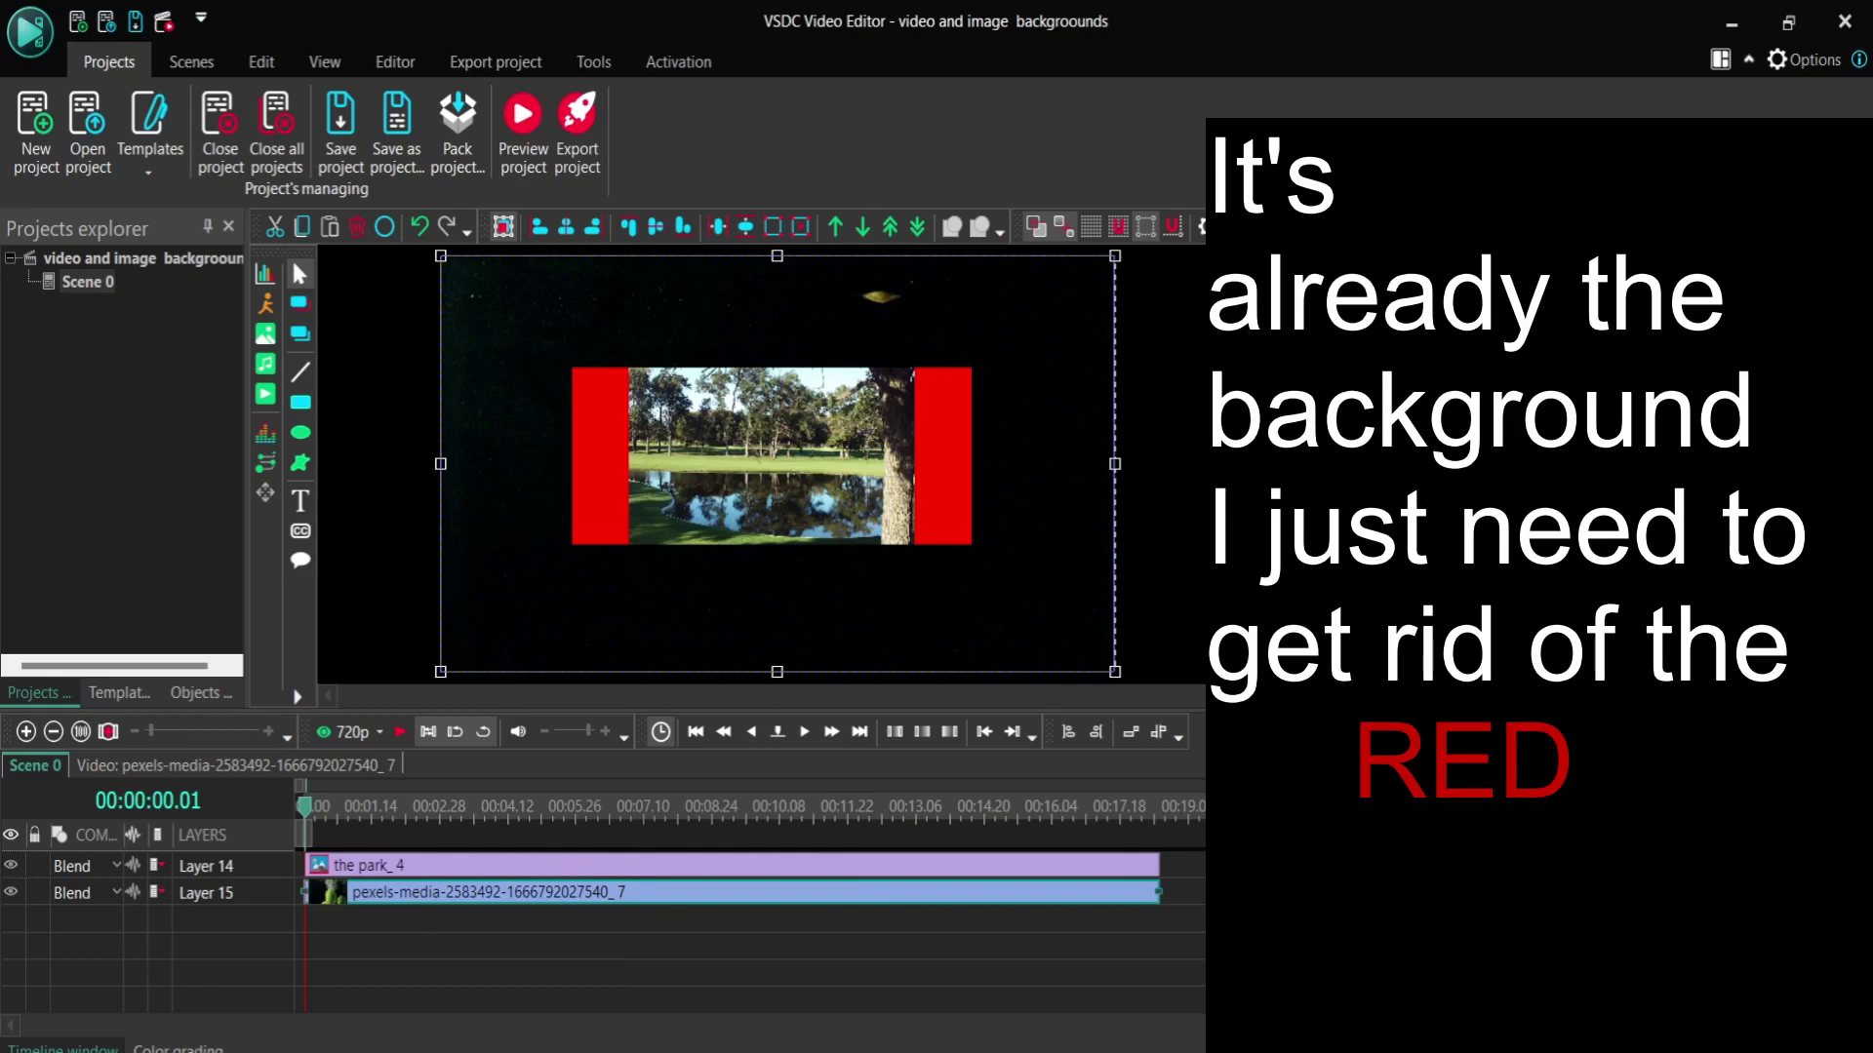
Narrow the park image's frame to about 818 so no red side bars remain, and centre it over the lemon video
{"action": "left_click", "coordinate": [731, 865]}
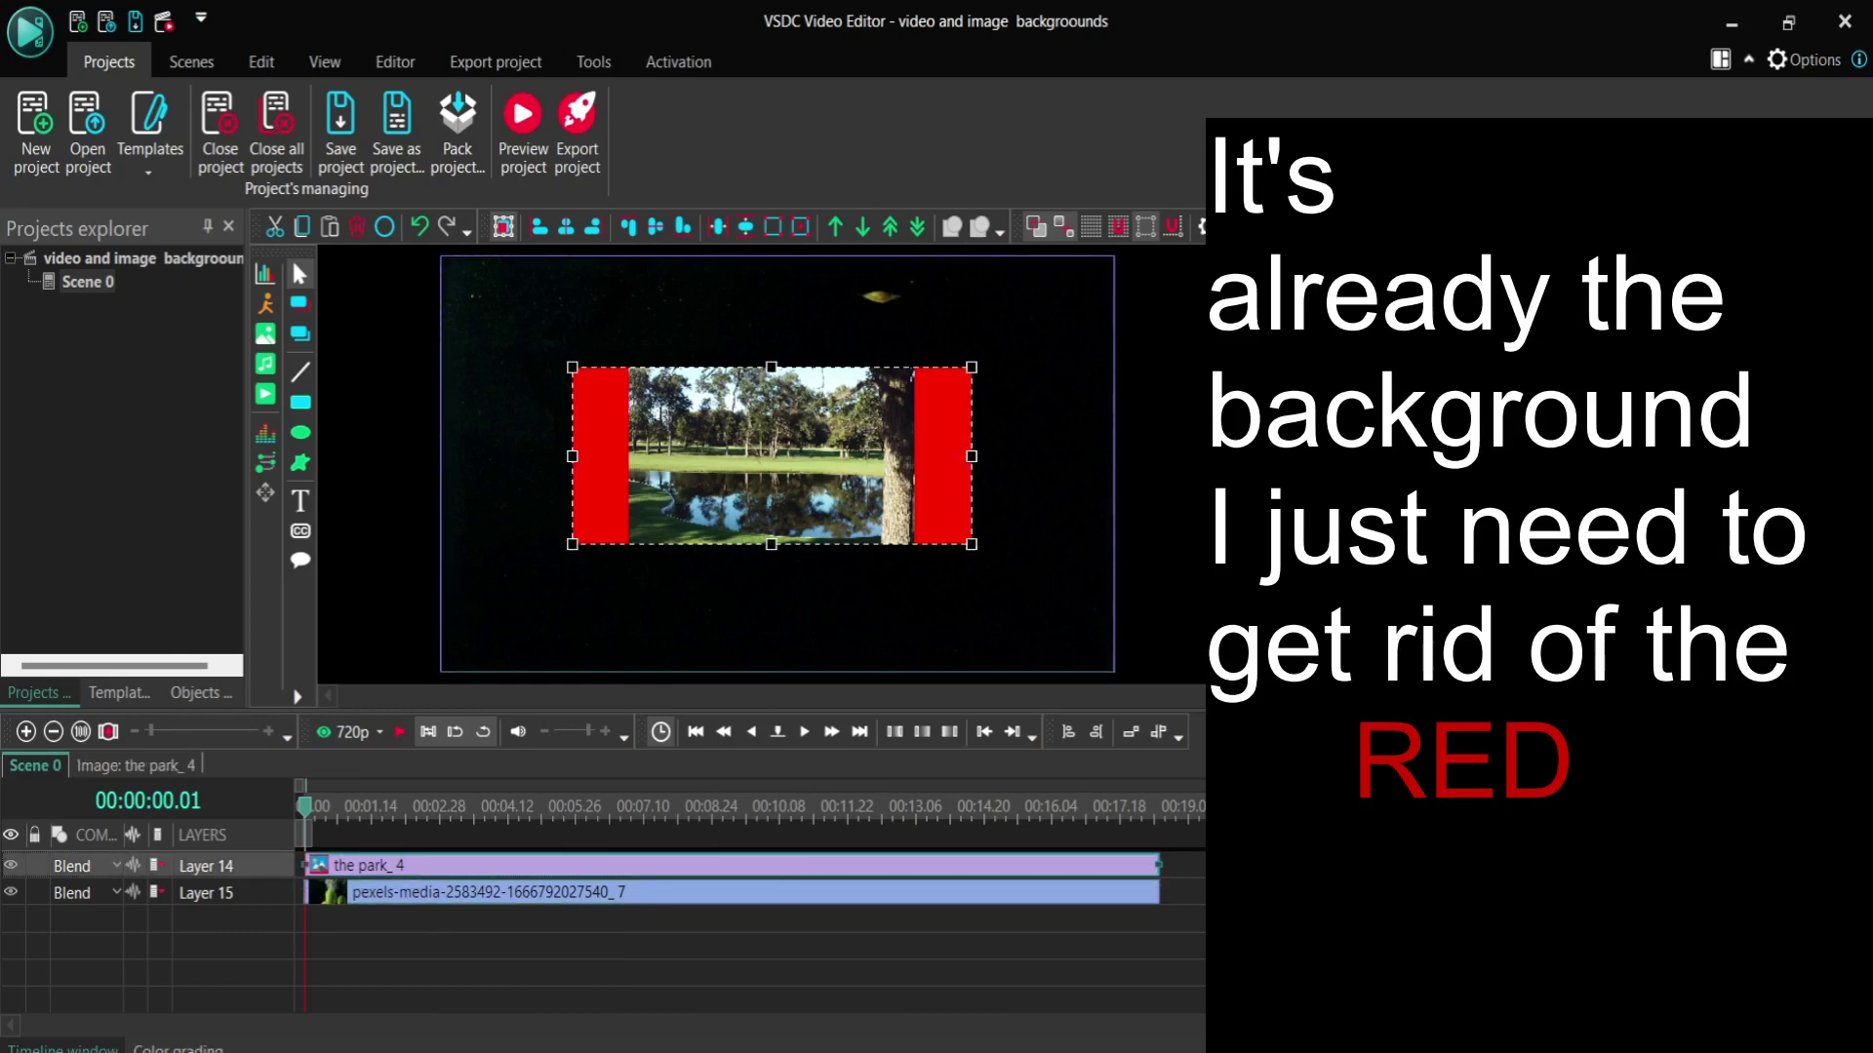
{"action": "left_click_drag", "start_coordinate": [572, 457], "coordinate": [684, 456]}
{"action": "left_click_drag", "start_coordinate": [827, 455], "coordinate": [774, 464]}
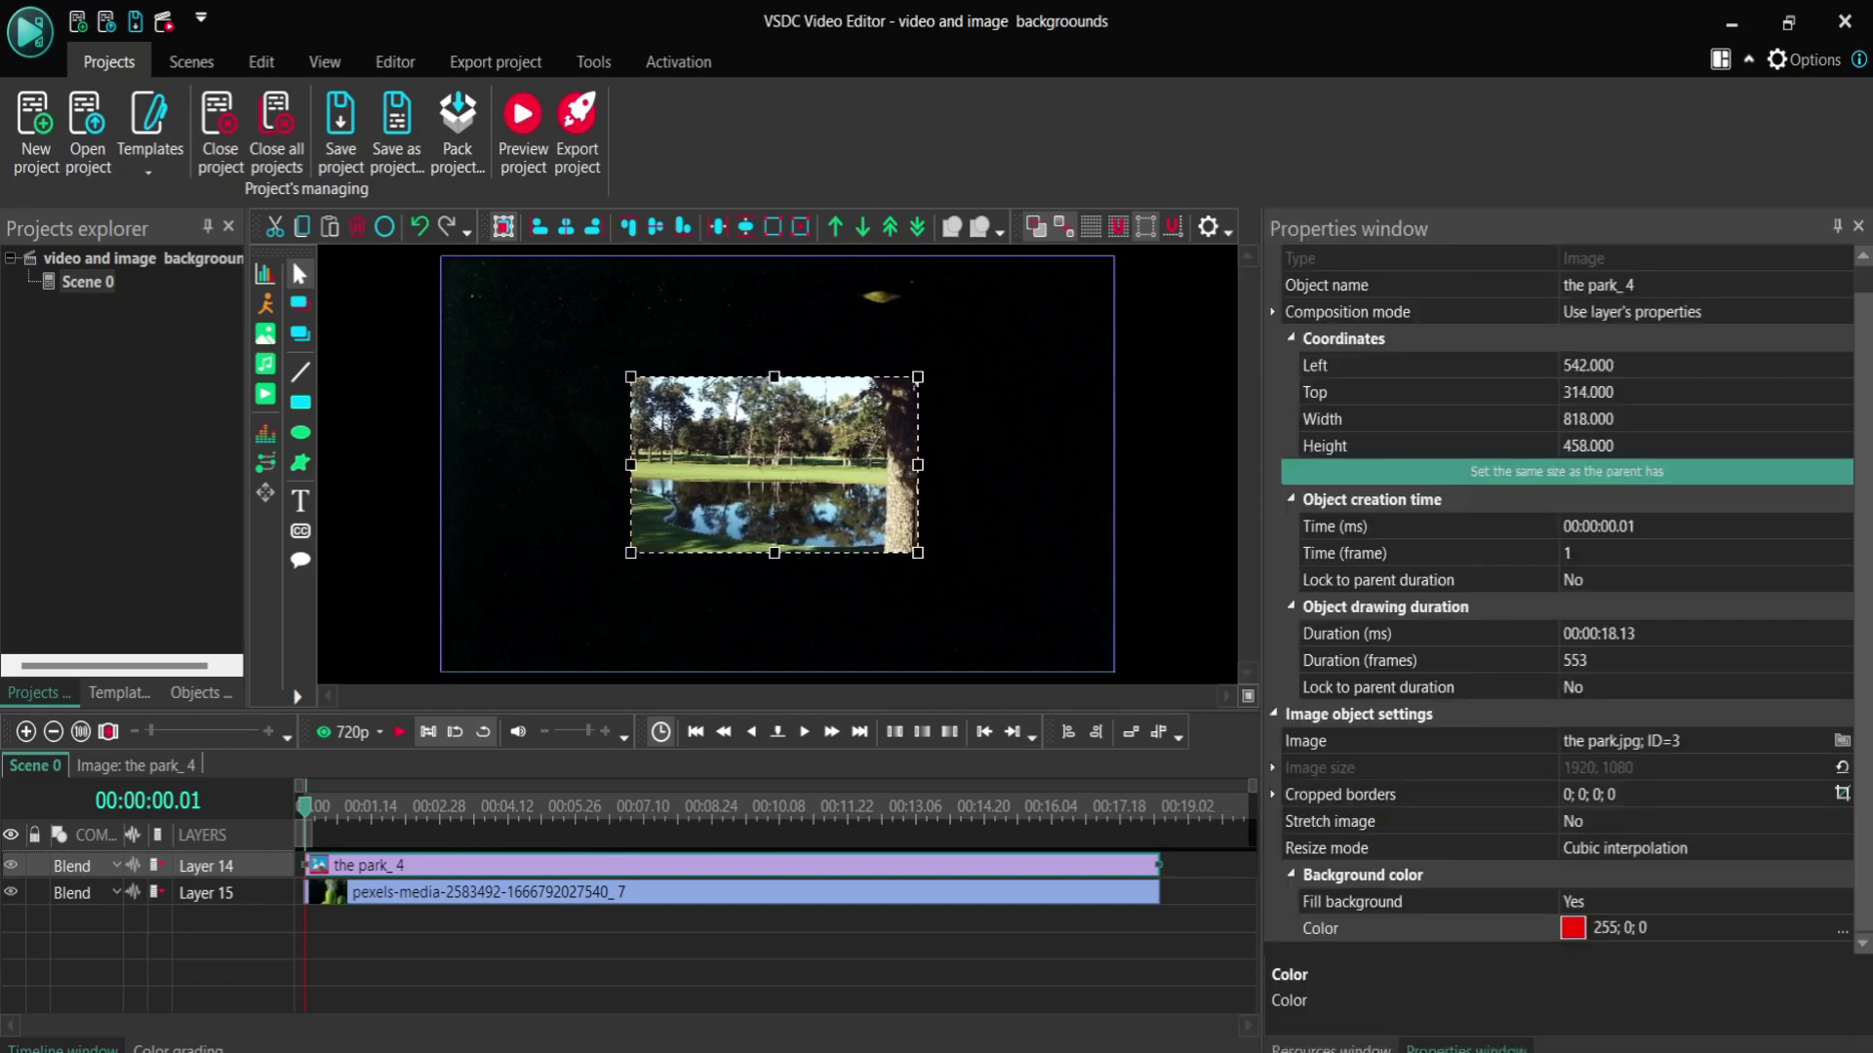
Enlarge the park image's frame to the full scene height and narrow its width to about 678
{"action": "left_click", "coordinate": [800, 226]}
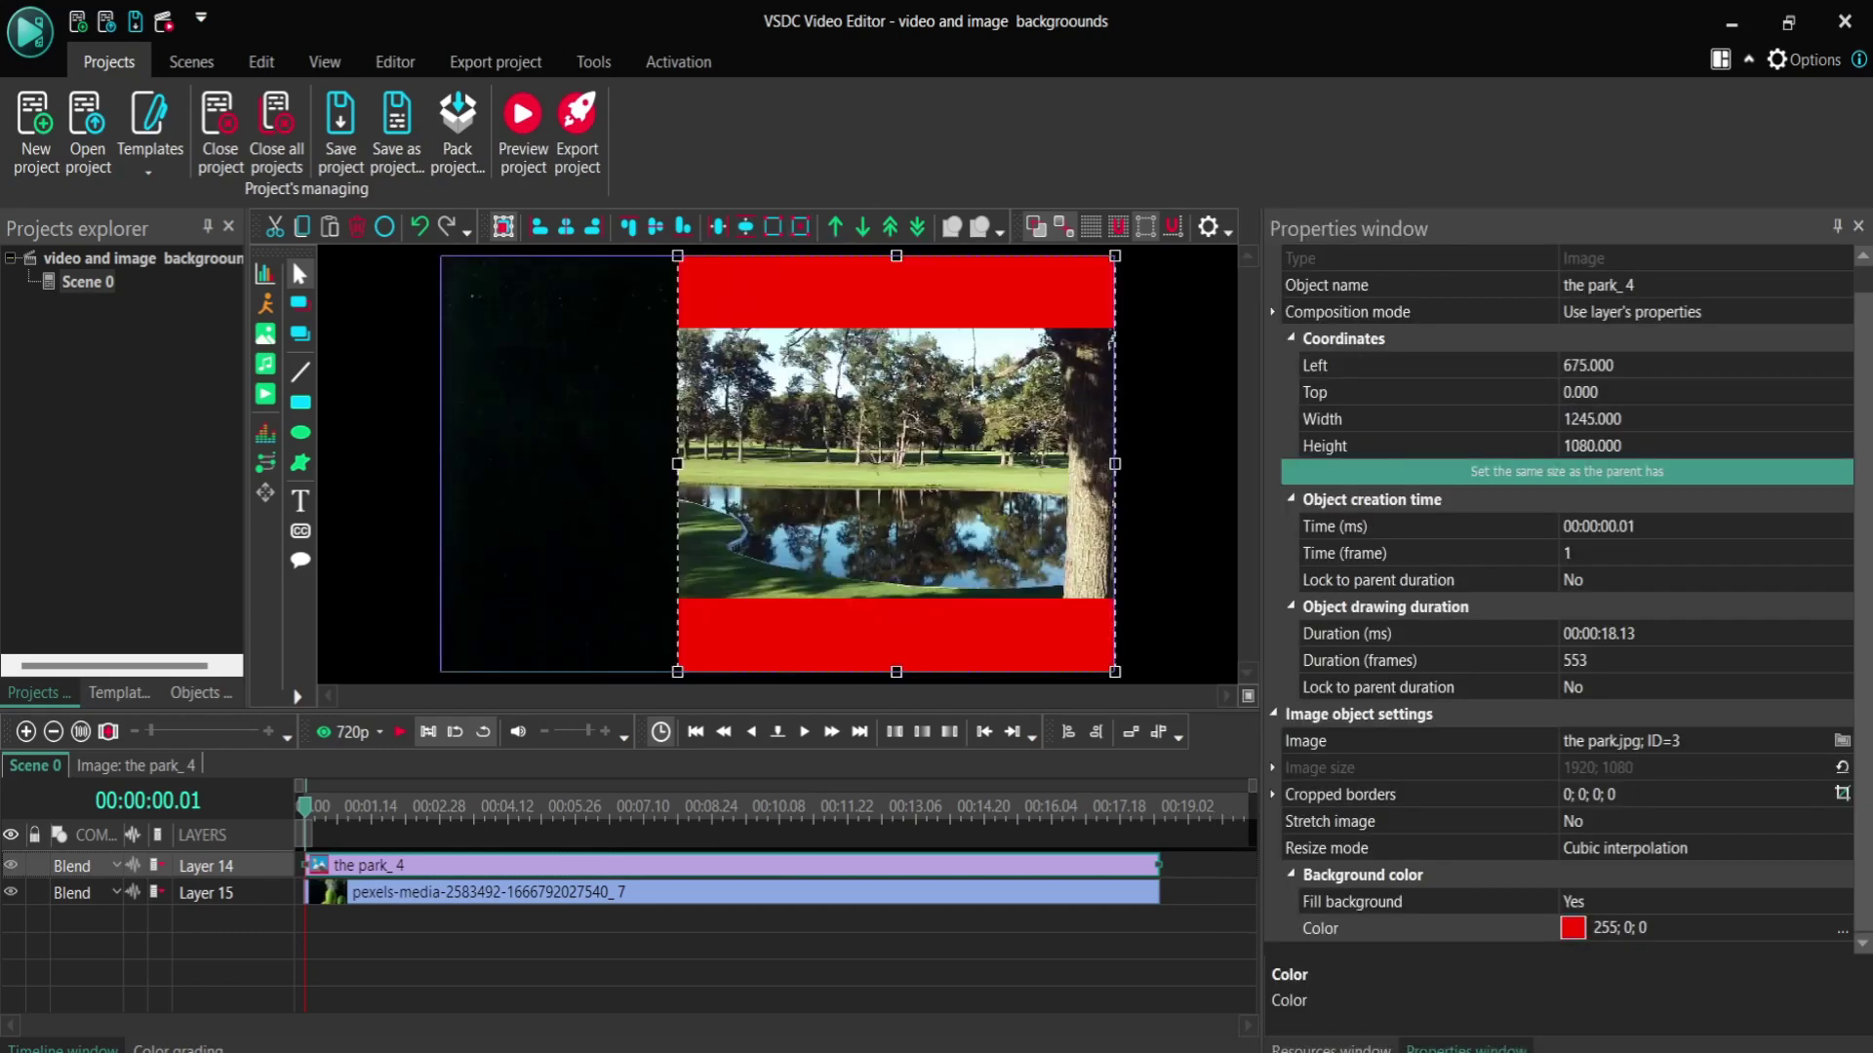
{"action": "left_click_drag", "start_coordinate": [1115, 464], "coordinate": [915, 463]}
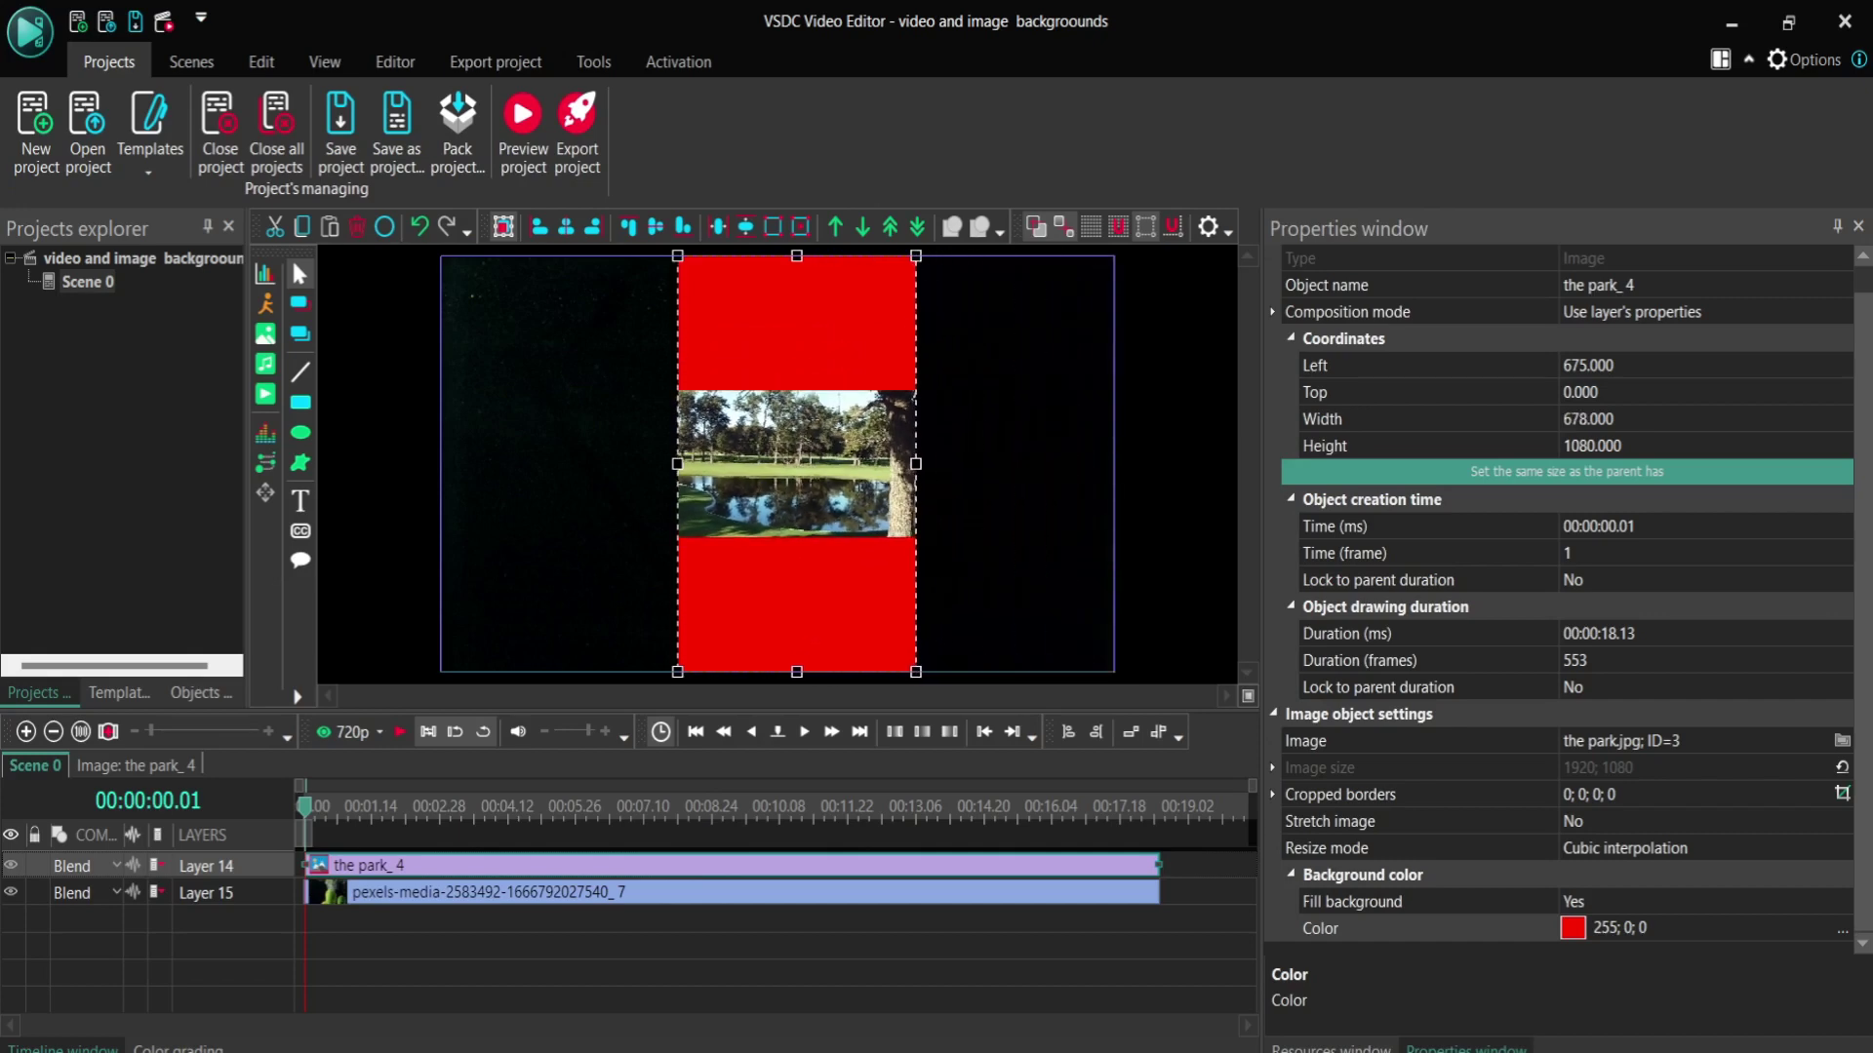
Preview the lemon video playing behind the park image, stop playback and move the image to about 158, 25
{"action": "left_click", "coordinate": [400, 732]}
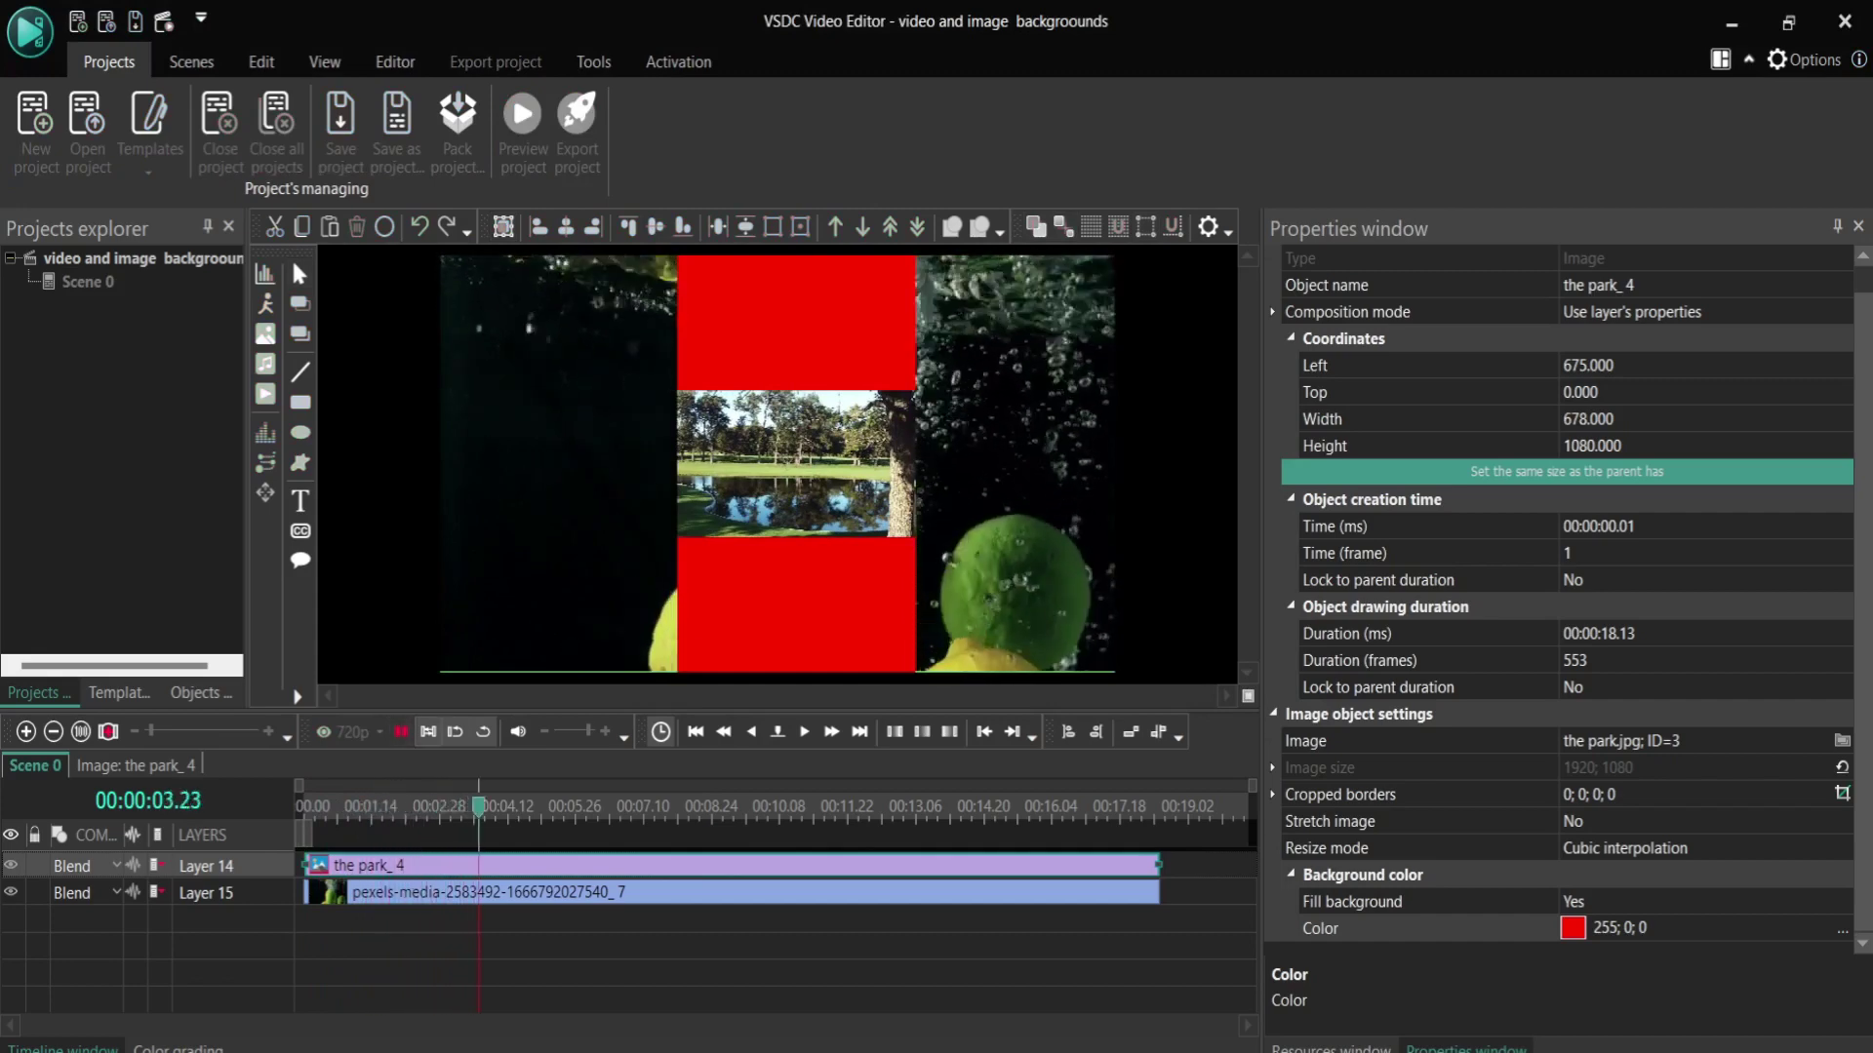
{"action": "key", "text": "space"}
{"action": "left_click_drag", "start_coordinate": [796, 468], "coordinate": [613, 468]}
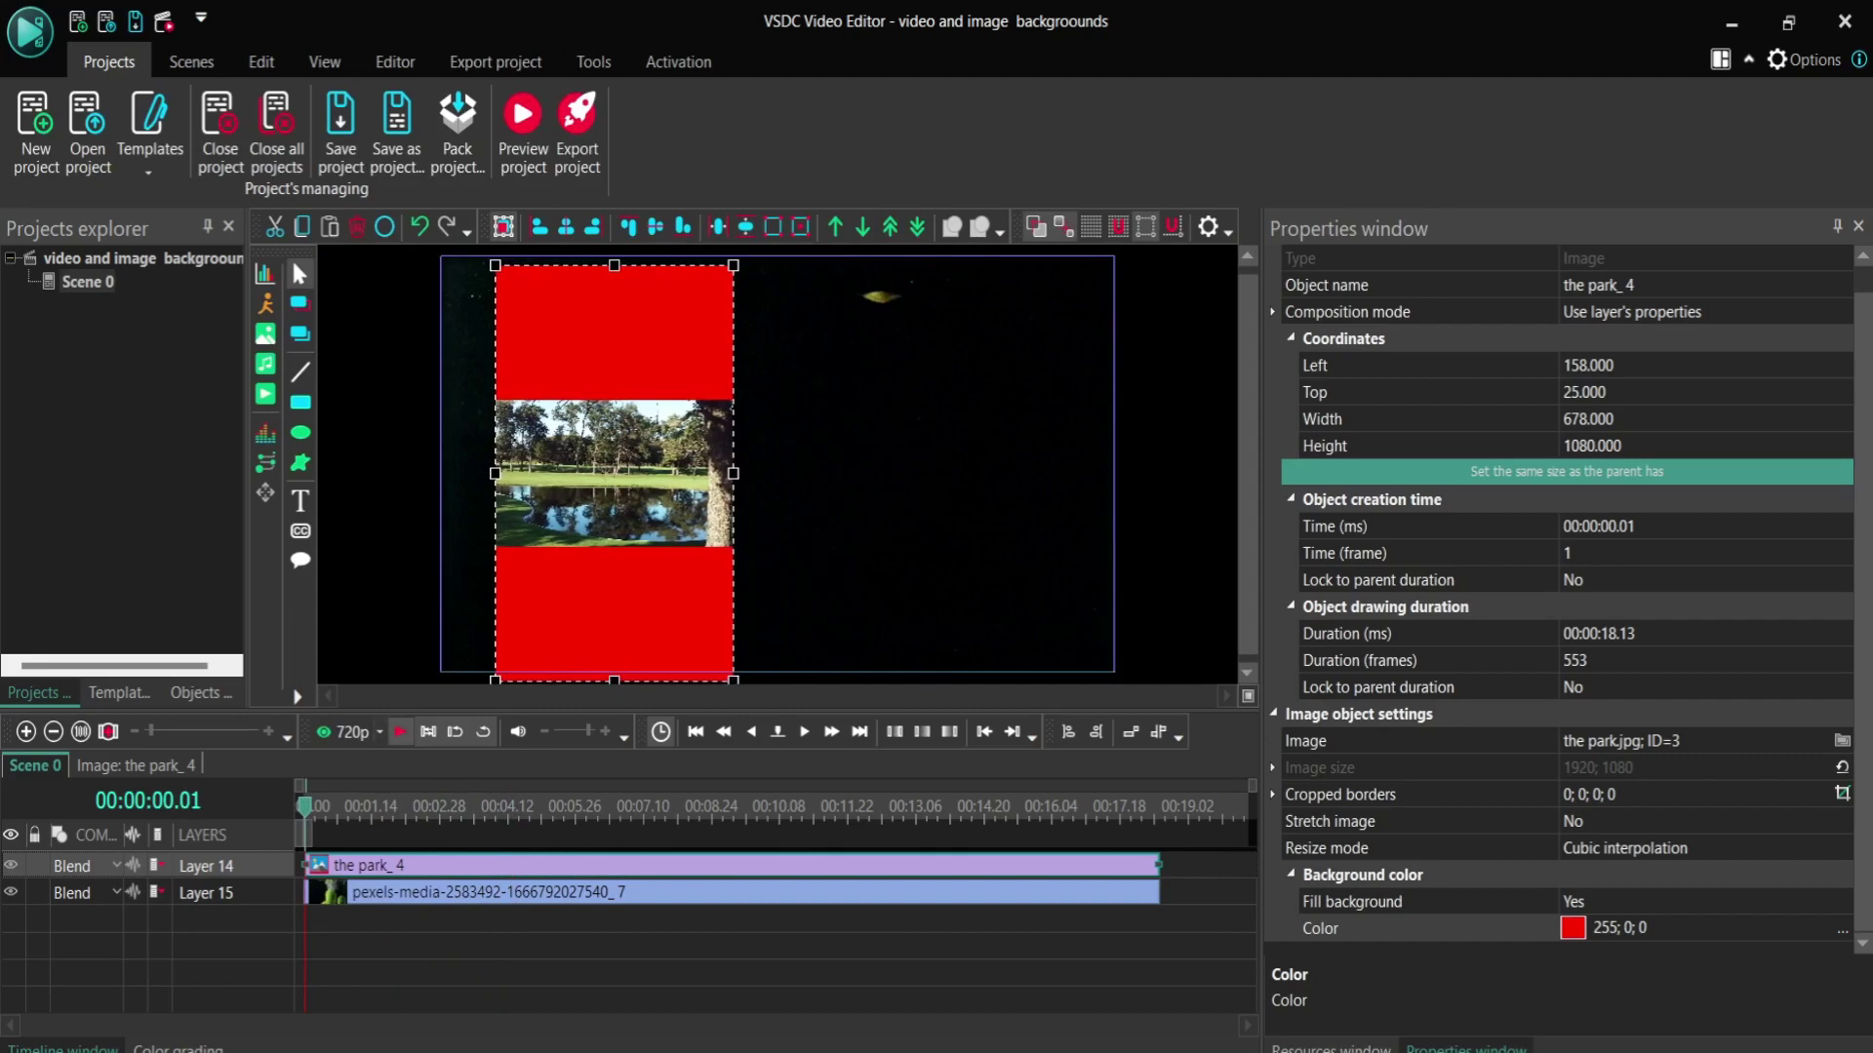
Align the park image's frame with the top edge of the scene
{"action": "key", "text": "space"}
{"action": "key", "text": "space"}
{"action": "left_click", "coordinate": [1329, 821]}
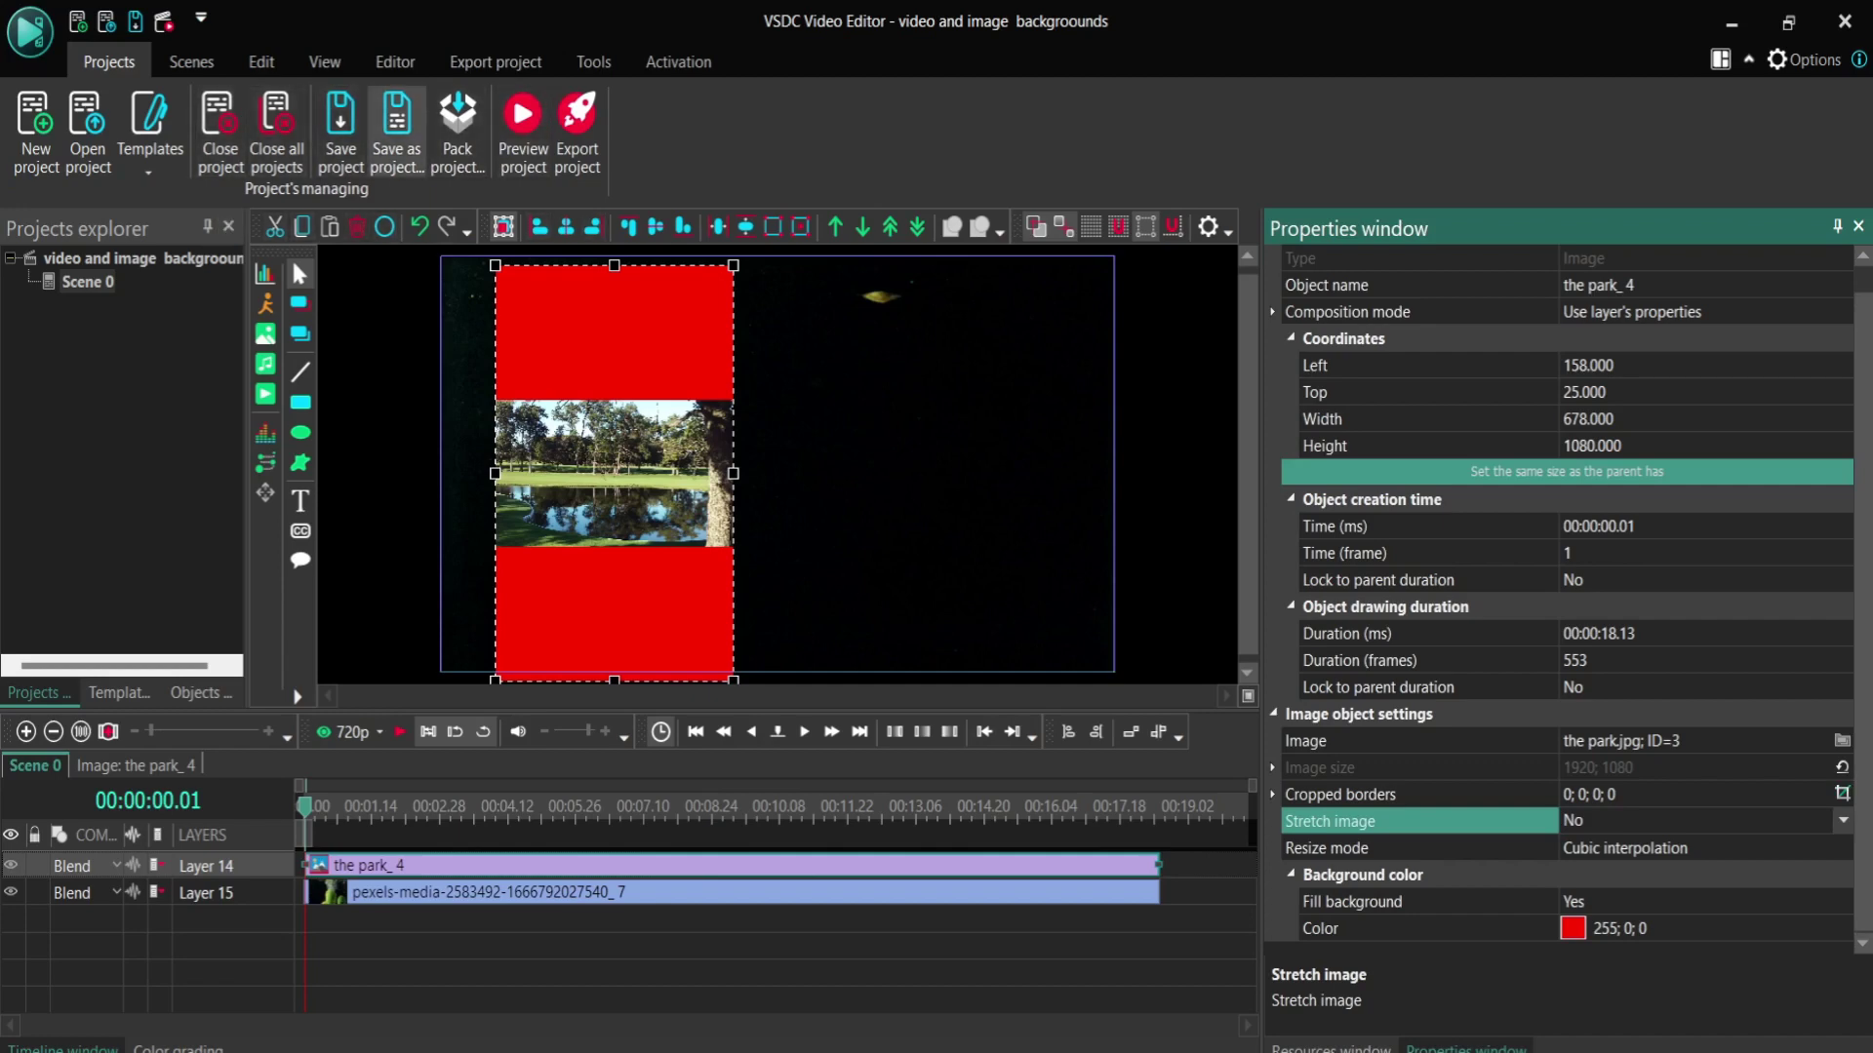
{"action": "left_click", "coordinate": [395, 62]}
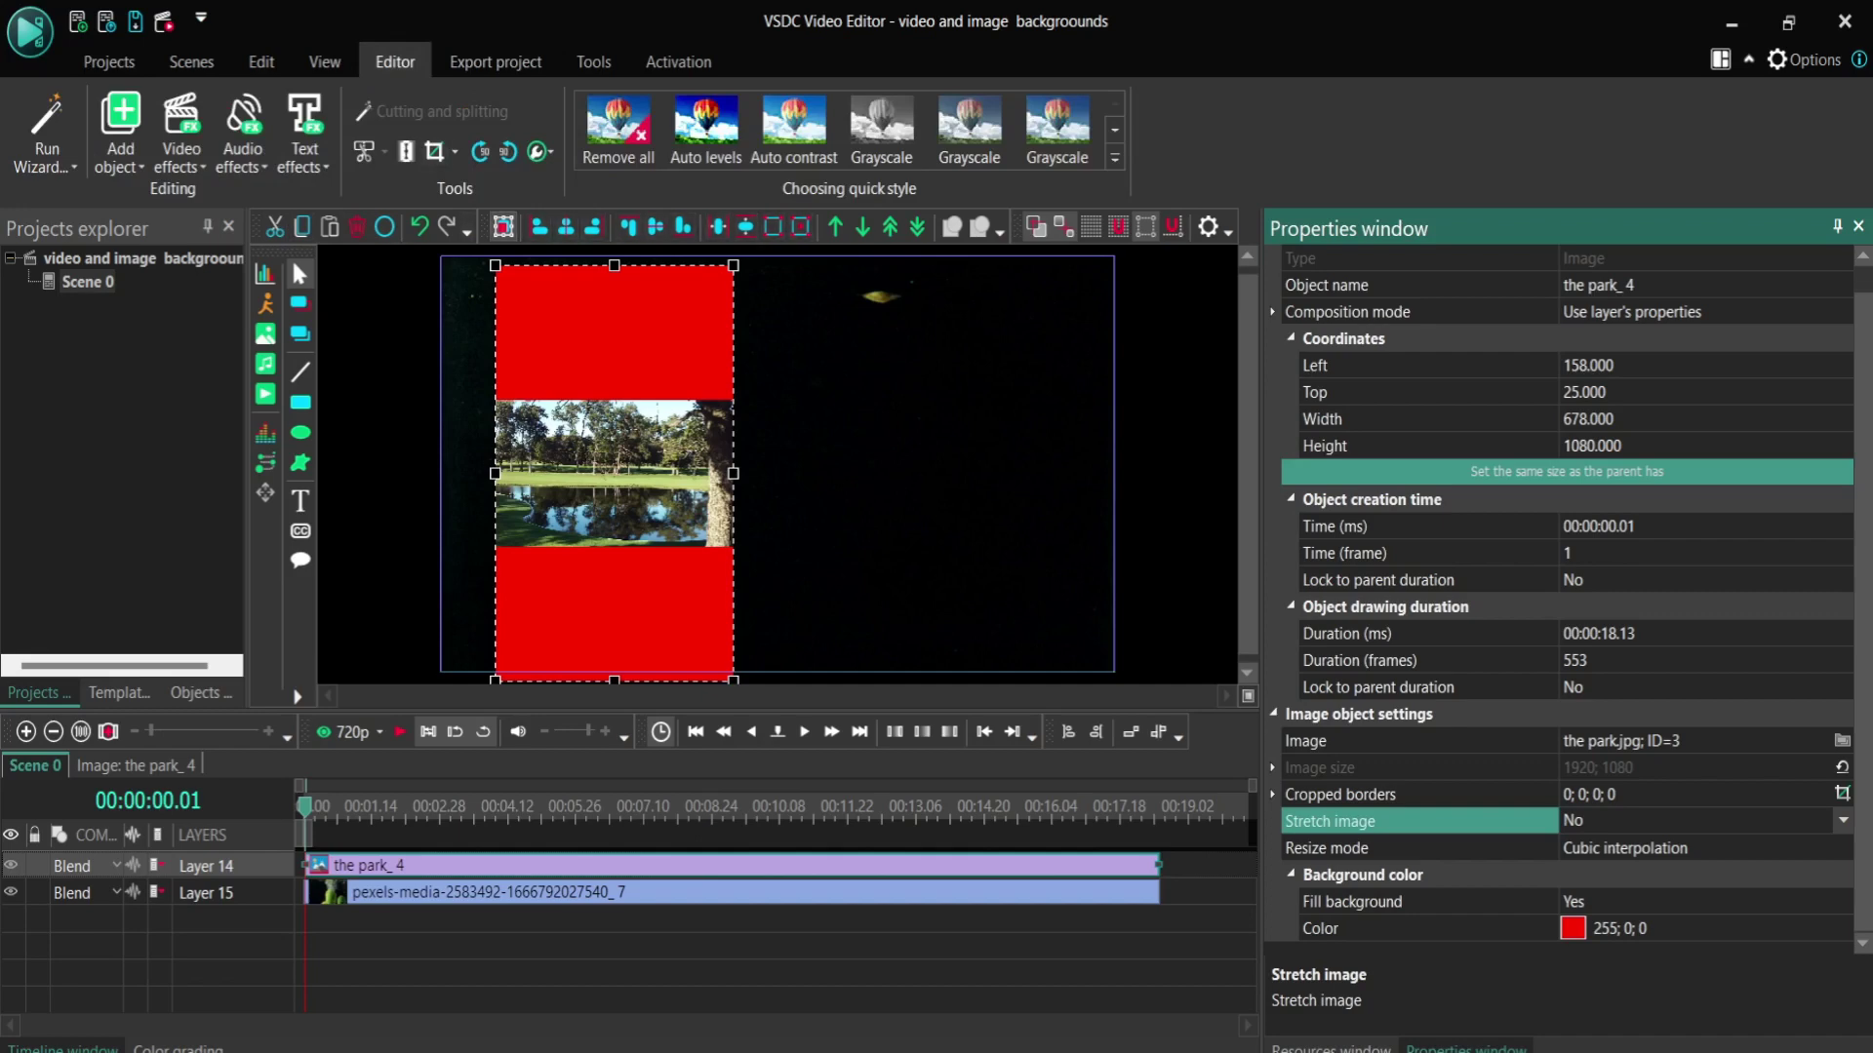
{"action": "left_click", "coordinate": [628, 226]}
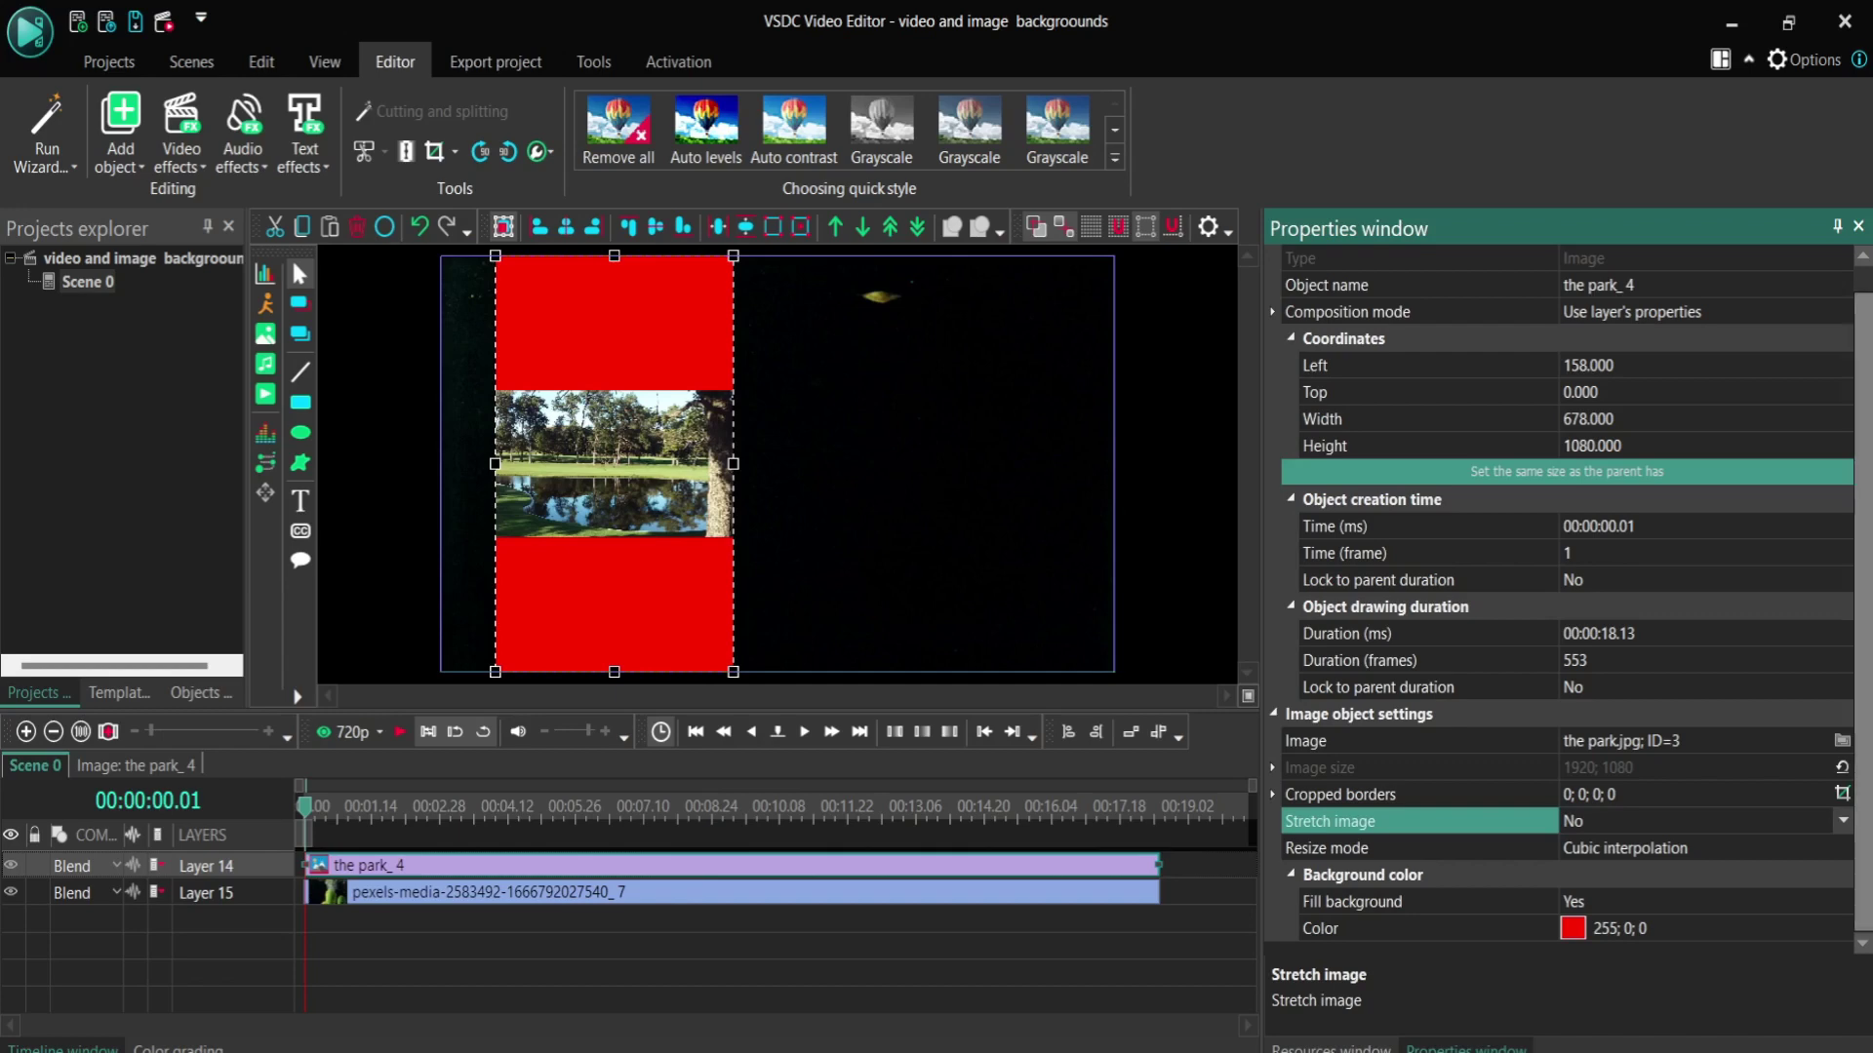
Enable image stretching for the park image by setting Stretch image to Yes
{"action": "left_click", "coordinate": [1842, 821]}
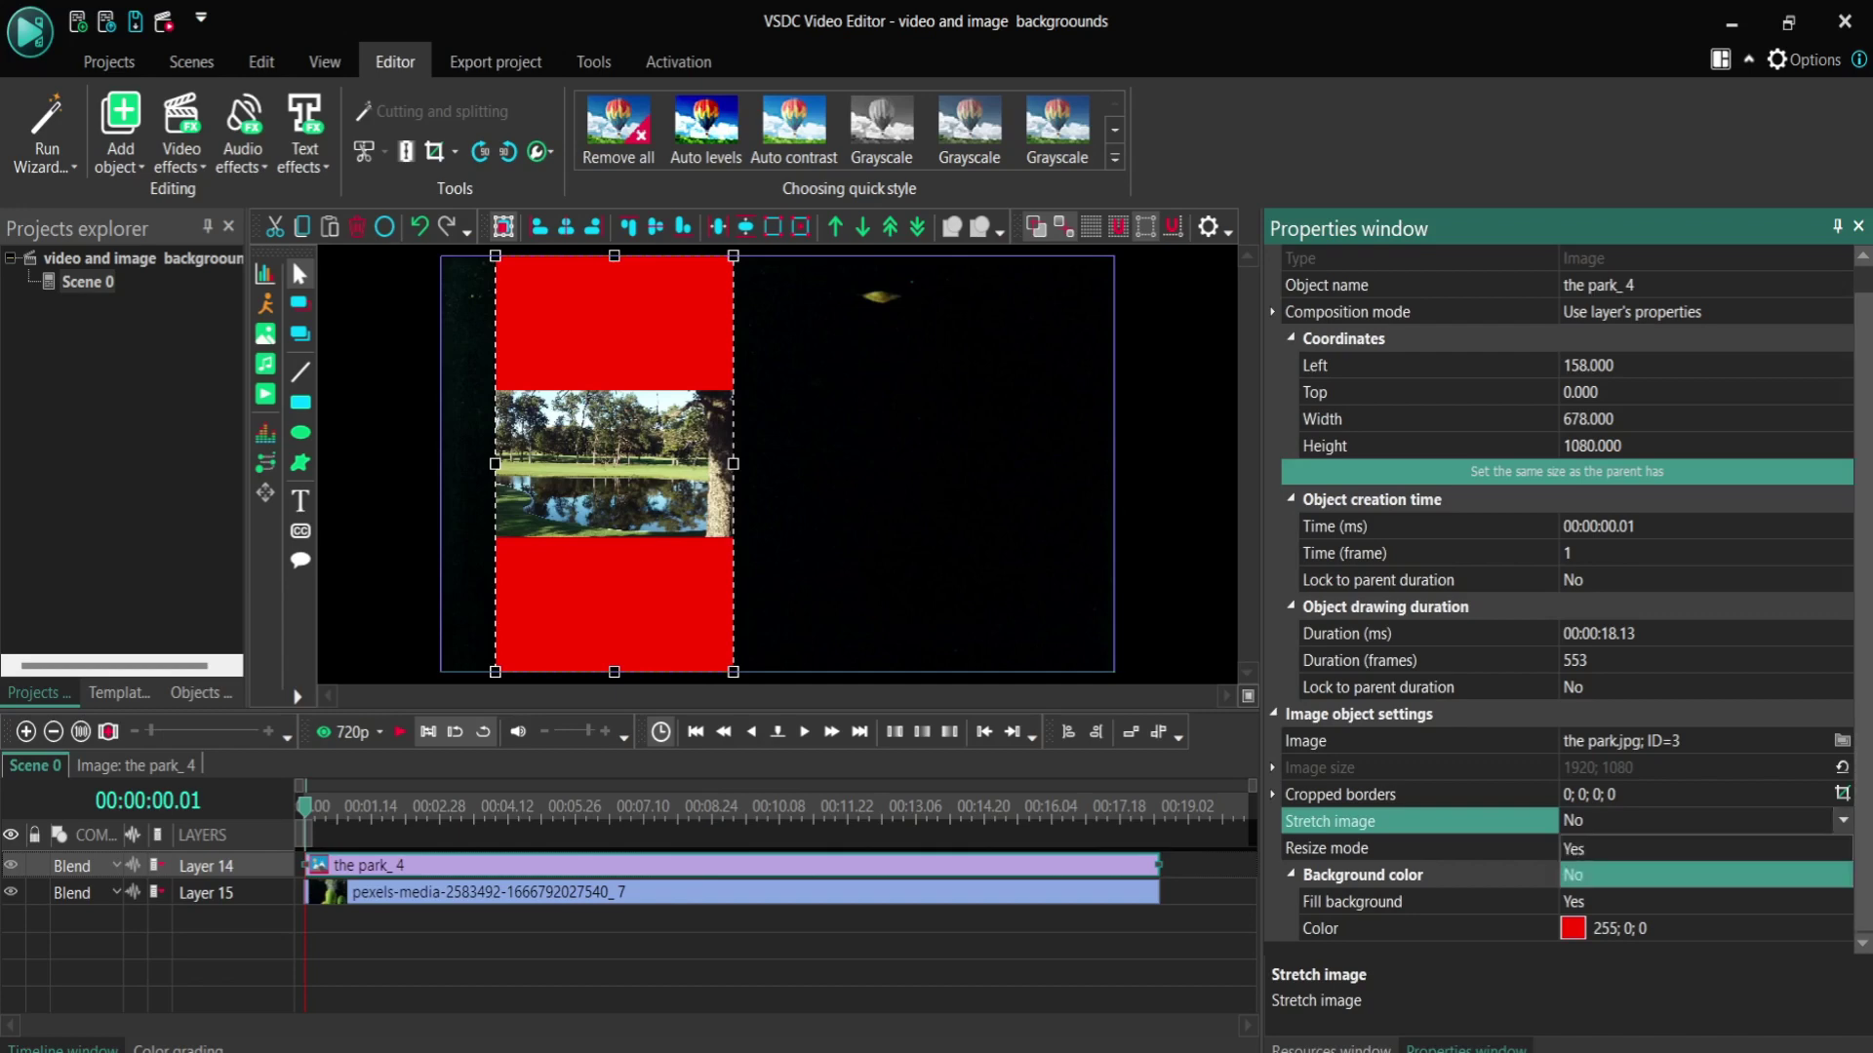
{"action": "key", "text": "Up"}
{"action": "key", "text": "Return"}
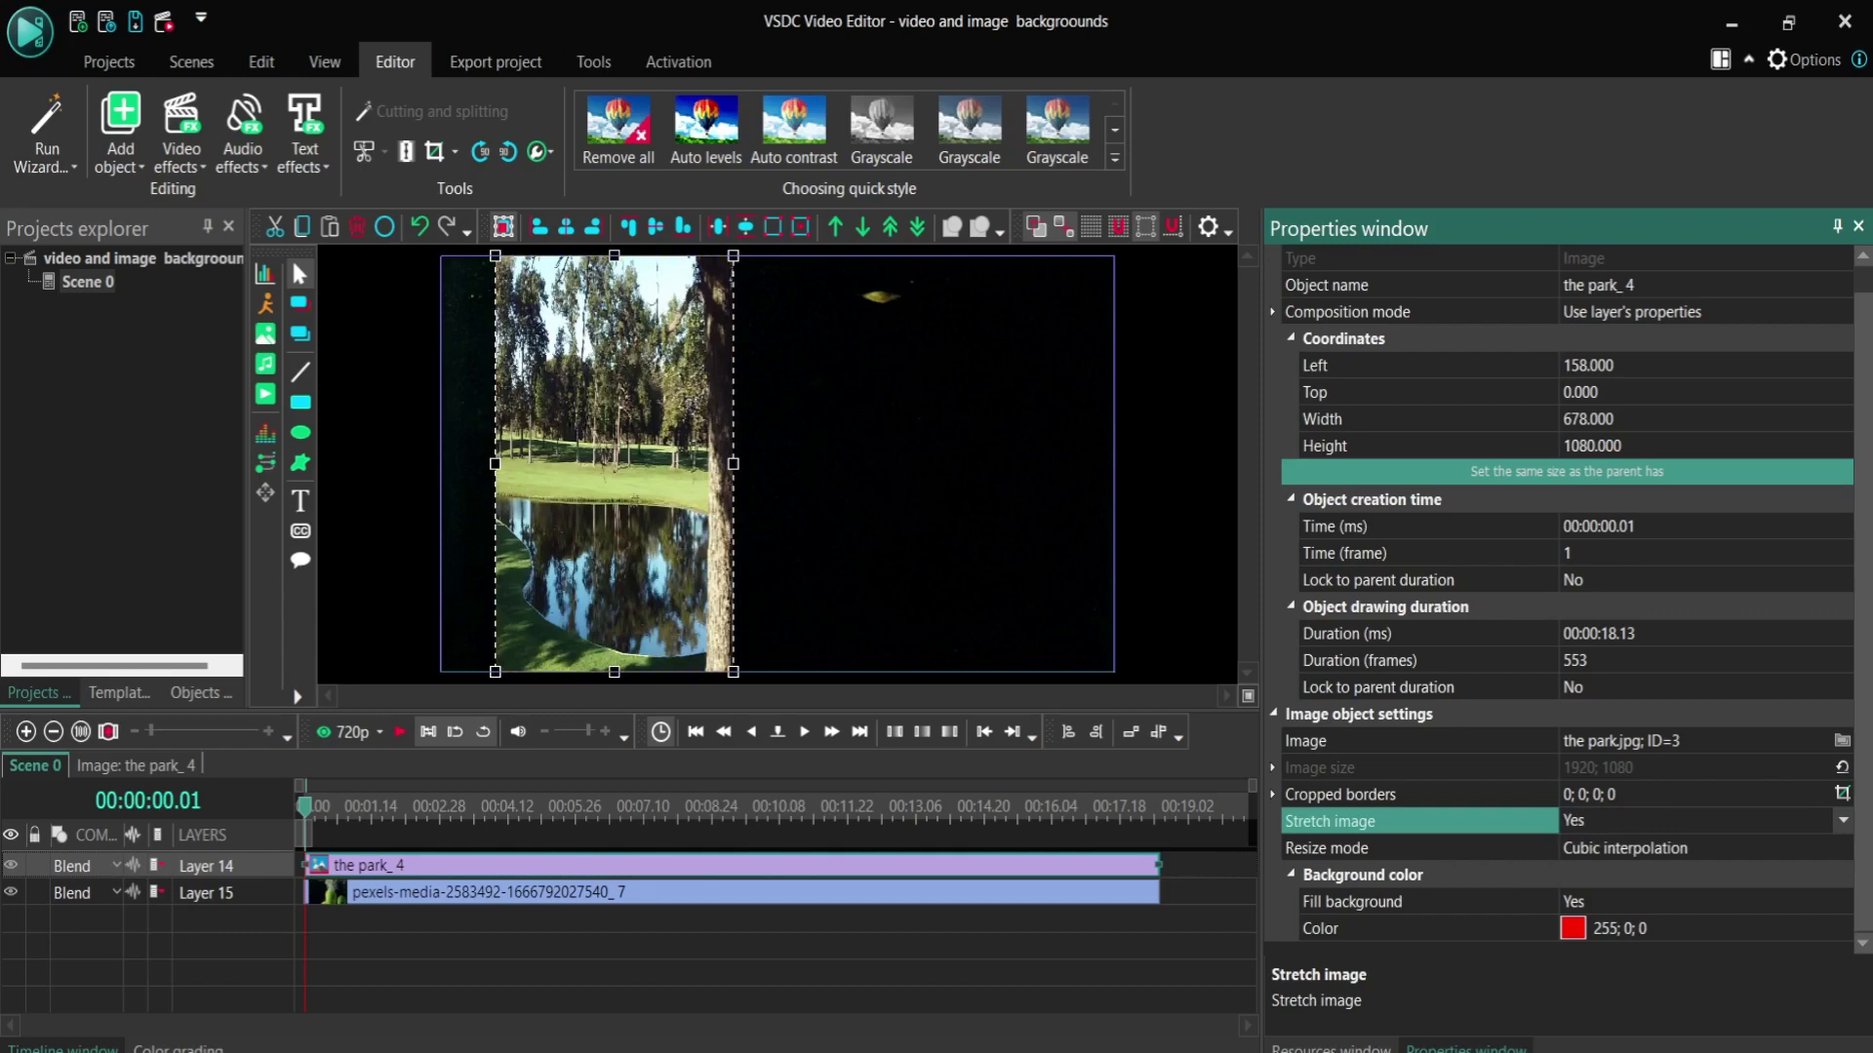
Widen the stretched park image to about 1336, try moving it against the scene's left edge, and undo that move
{"action": "left_click_drag", "start_coordinate": [733, 463], "coordinate": [965, 464]}
{"action": "left_click_drag", "start_coordinate": [729, 464], "coordinate": [675, 462]}
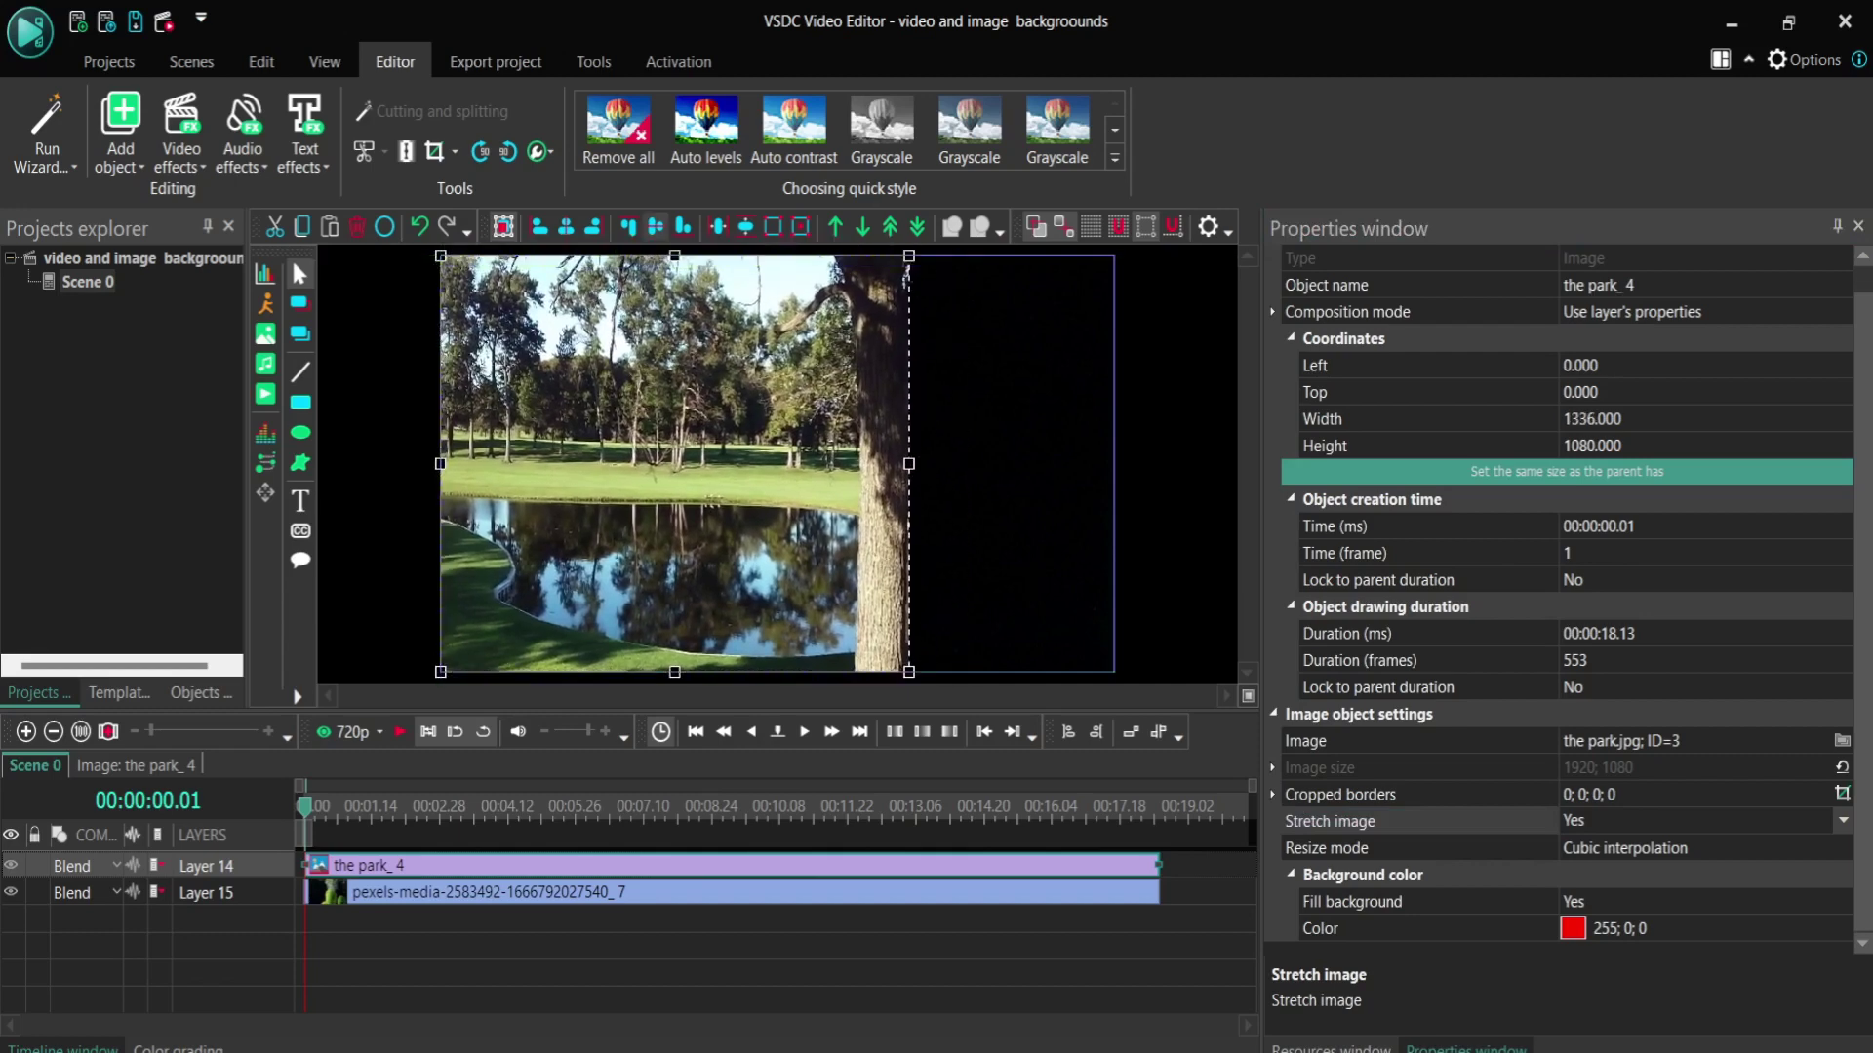
{"action": "key", "text": "ctrl+z"}
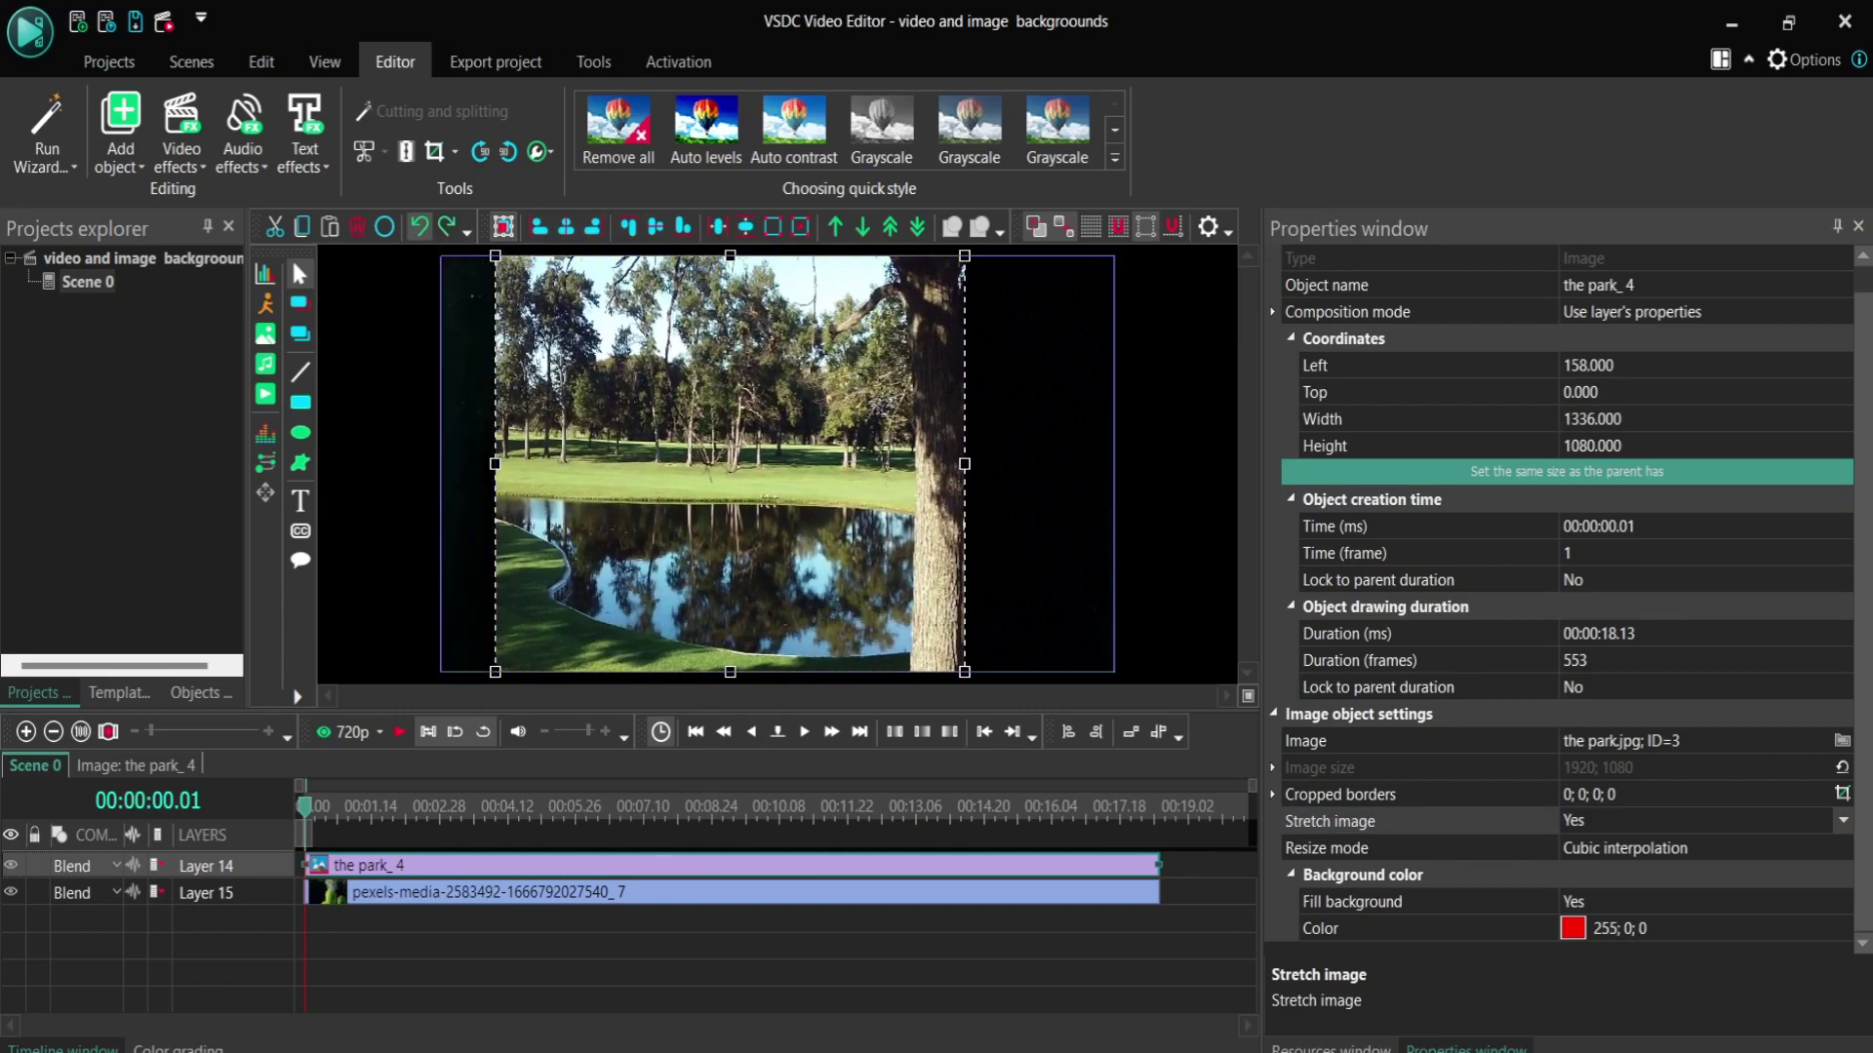